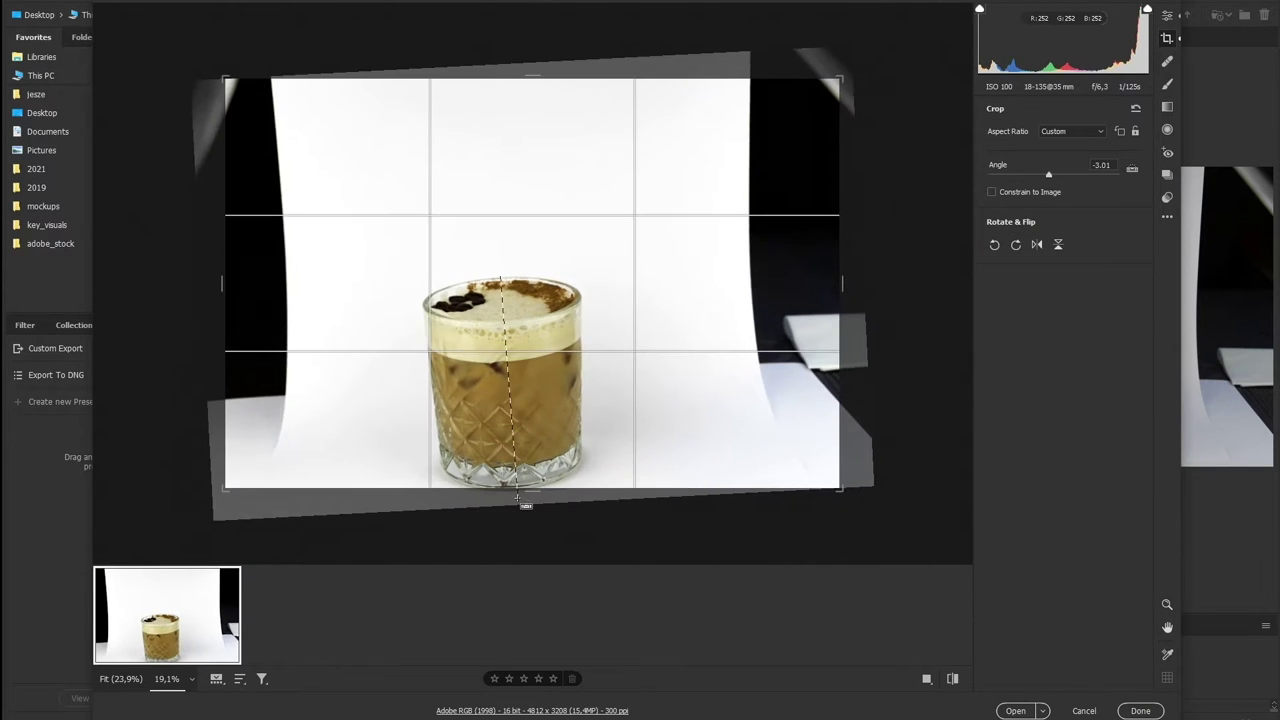
Step: Commit the straightened, tight crop around the iced coffee glass
{"action": "key", "text": "Return"}
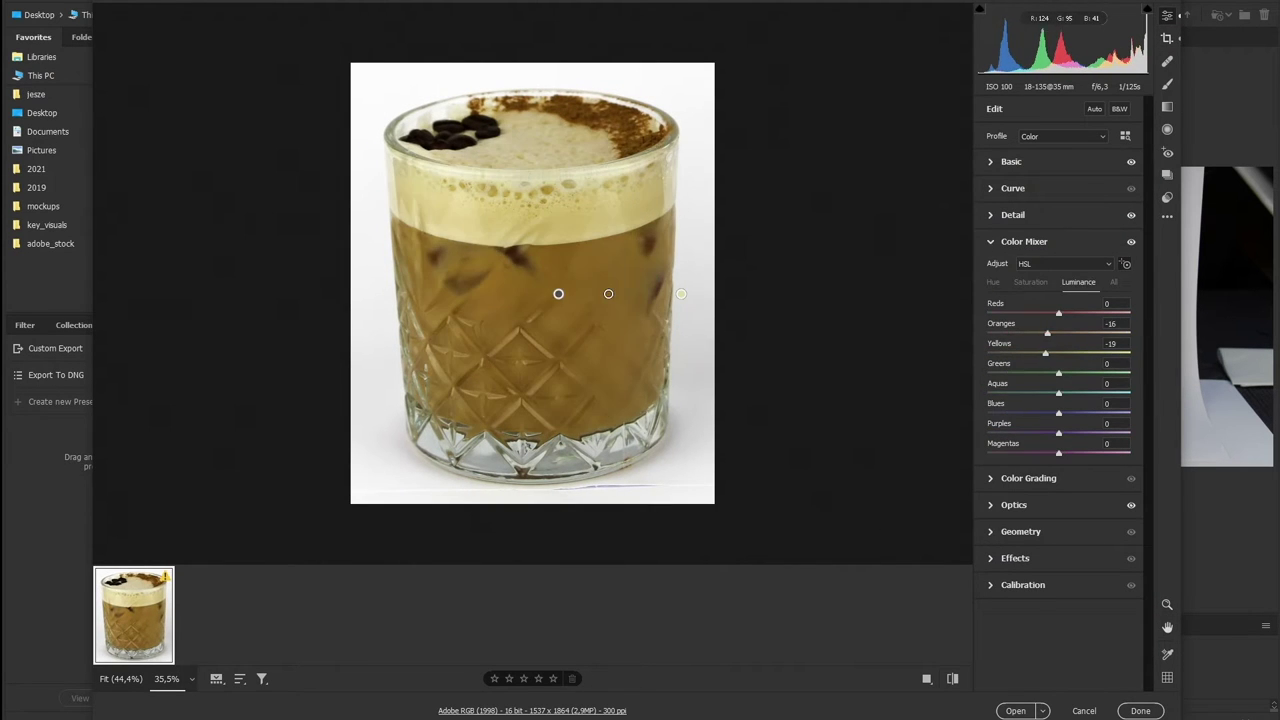
Step: Paint an Exposure +1.30 brush mask over the foam to brighten it
{"action": "key", "text": "k"}
{"action": "left_click_drag", "start_coordinate": [414, 186], "coordinate": [543, 129]}
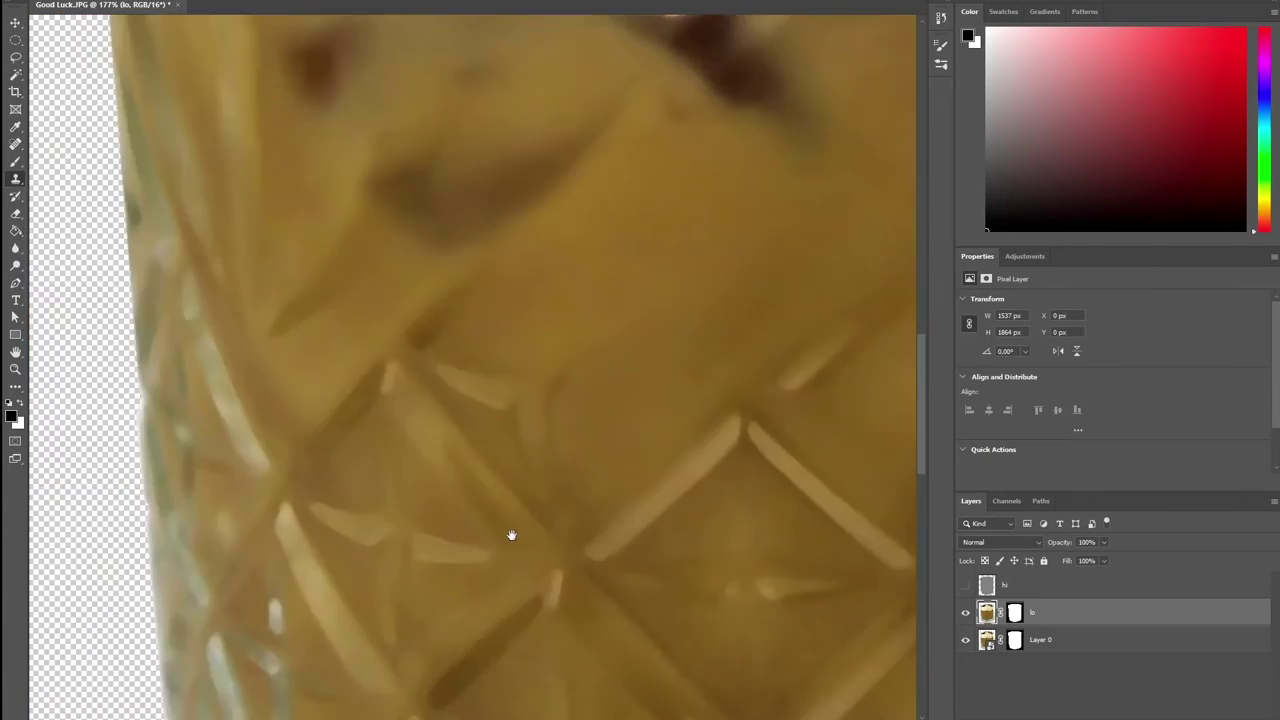
Step: Brush out scratches along the glass edge, toggling between the lo and hi layers
{"action": "key", "text": "b"}
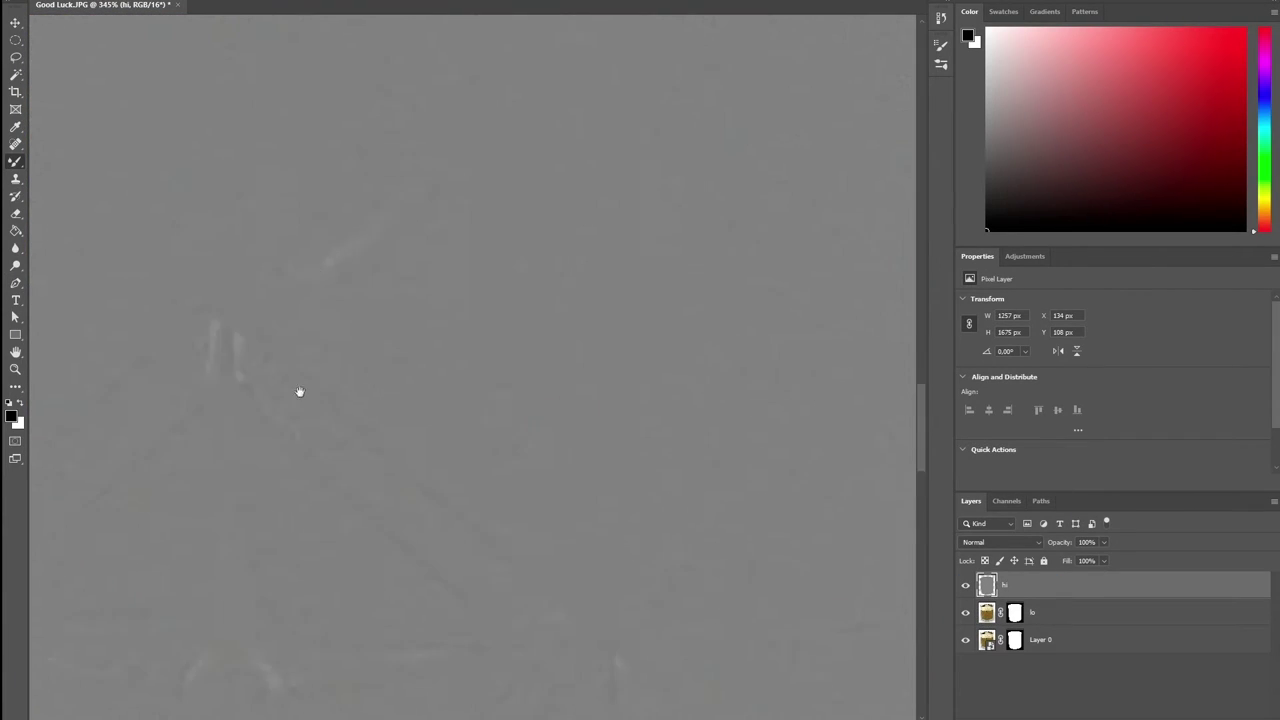
{"action": "mouse_move", "coordinate": [299, 391]}
{"action": "left_mouse_down"}
{"action": "mouse_move", "coordinate": [674, 503]}
{"action": "mouse_move", "coordinate": [523, 491]}
{"action": "mouse_move", "coordinate": [436, 355]}
{"action": "left_mouse_up"}
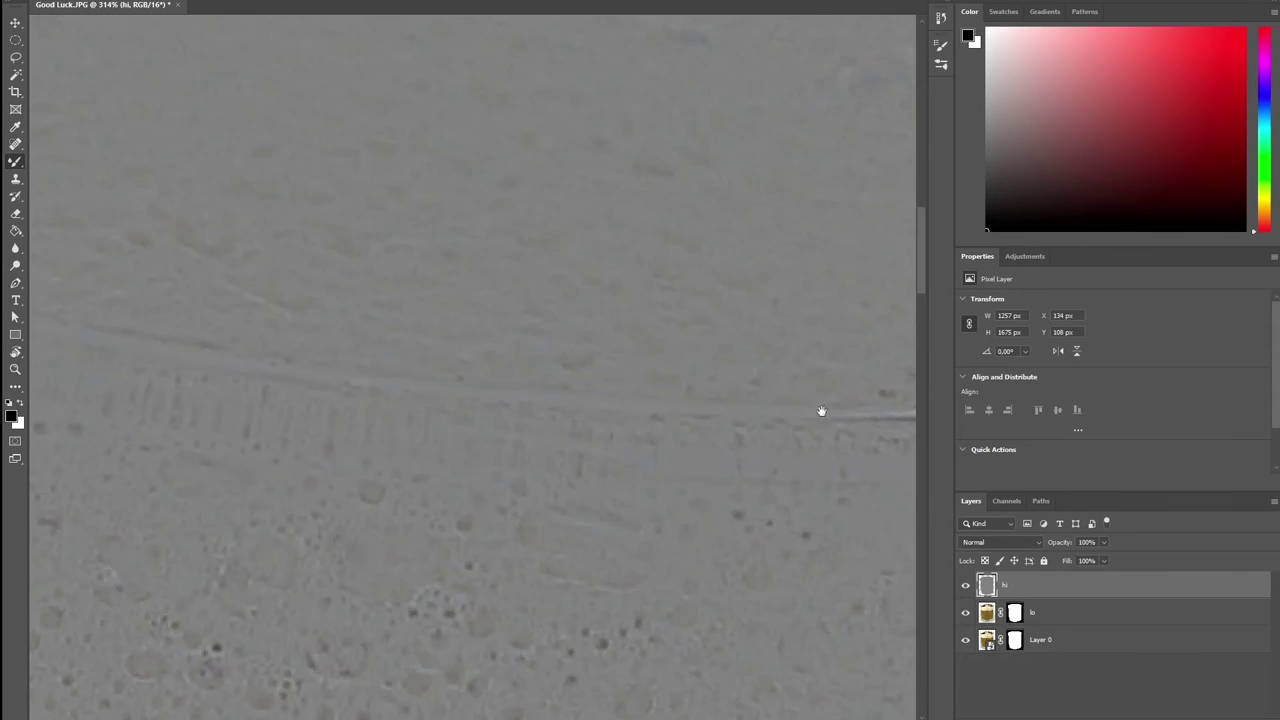
{"action": "left_click_drag", "start_coordinate": [821, 410], "coordinate": [919, 580]}
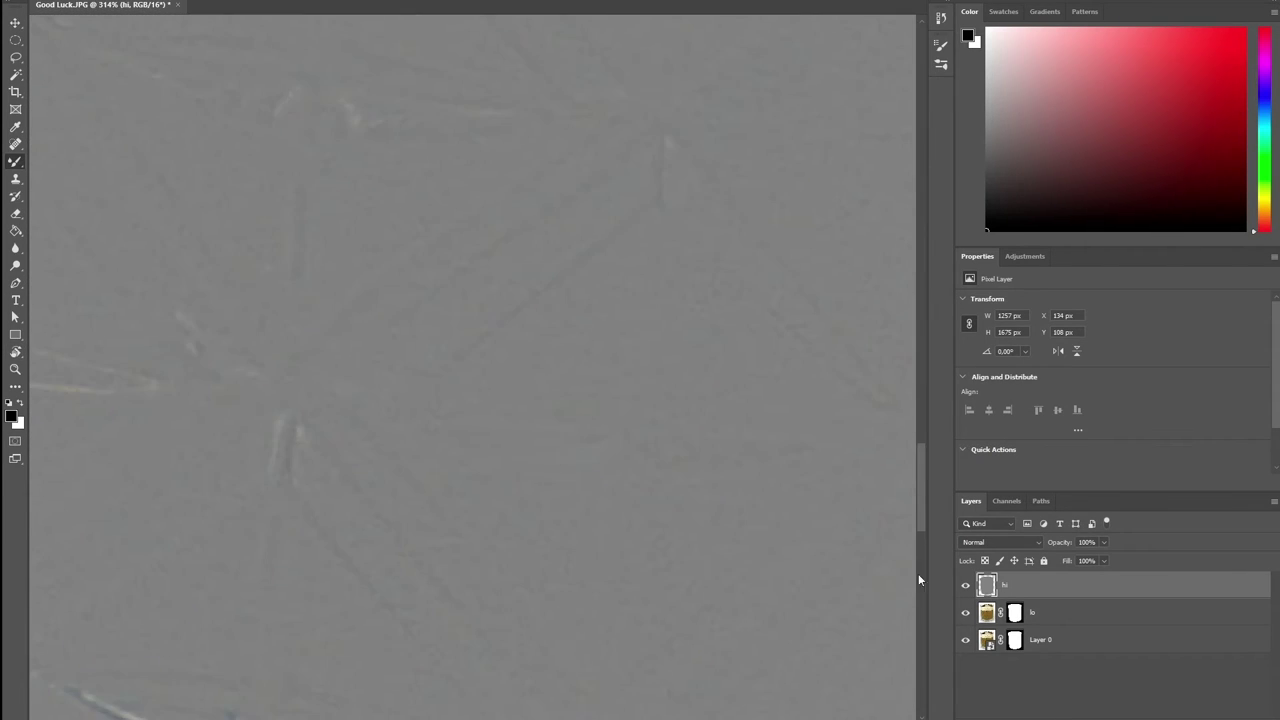
{"action": "key", "text": "alt+bracketleft"}
{"action": "key", "text": "alt+bracketright"}
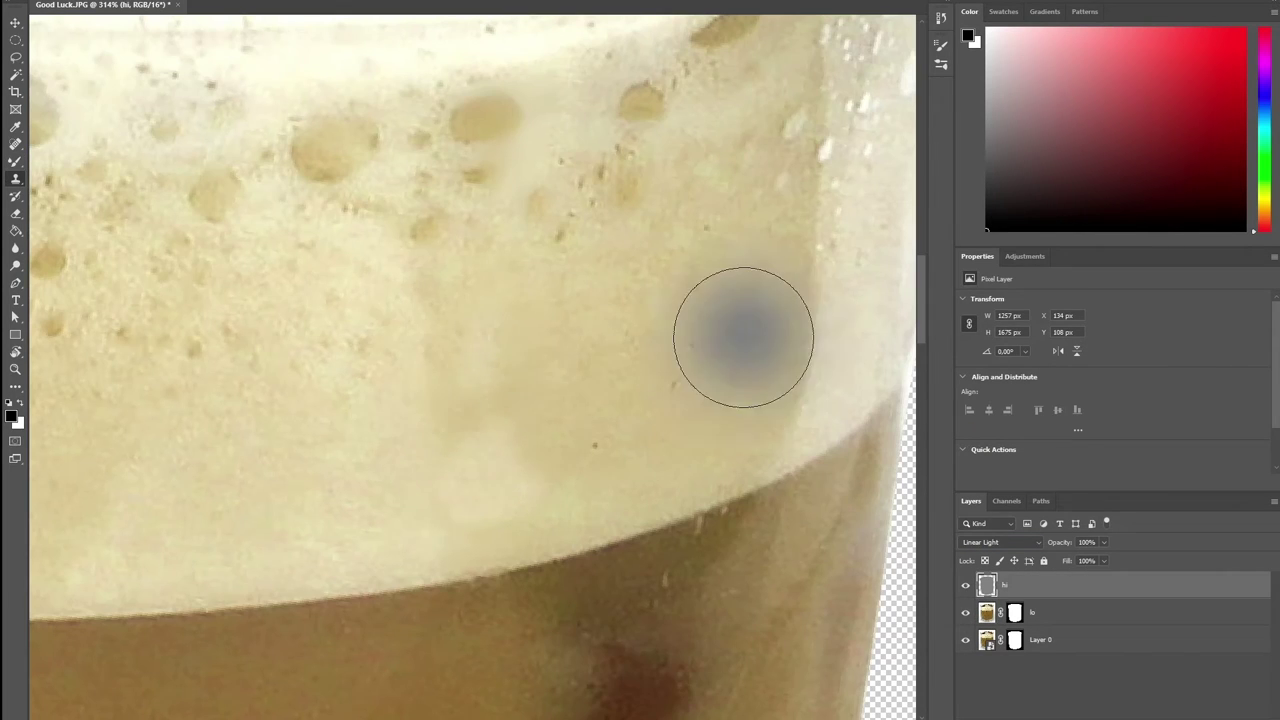
{"action": "scroll", "coordinate": [720, 360], "scroll_direction": "down", "scroll_amount": 2}
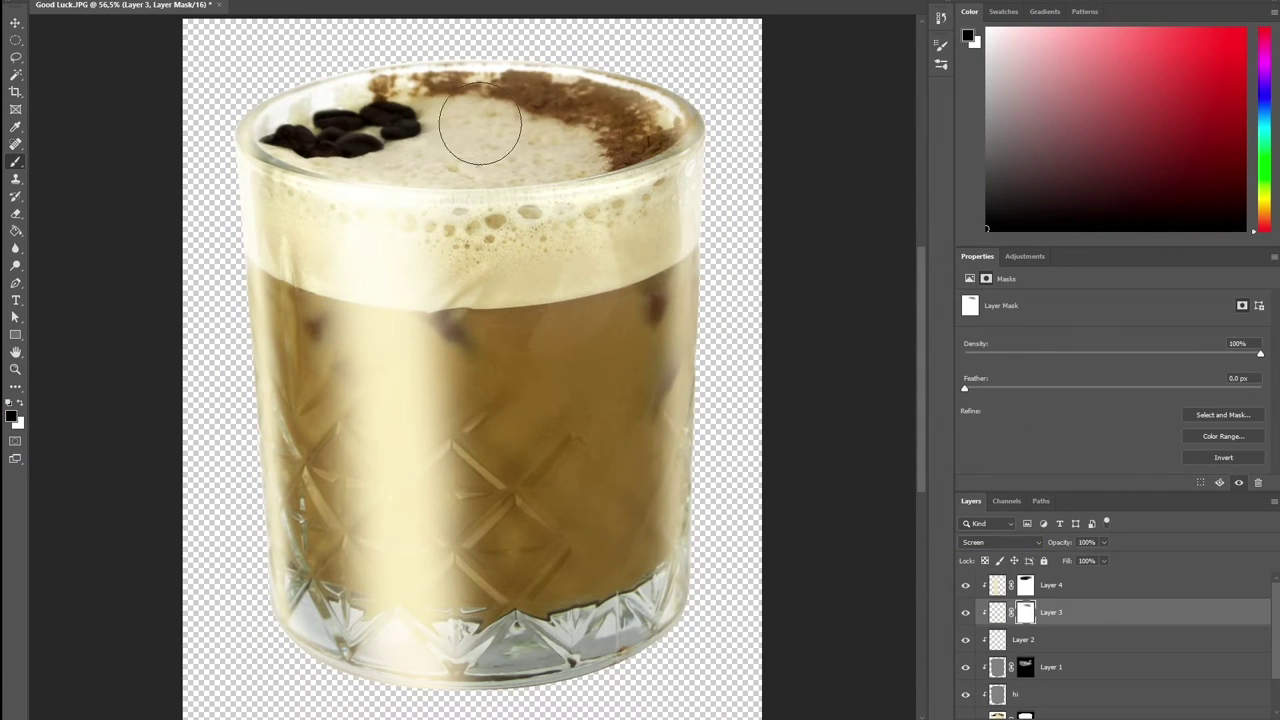
Step: Lower Layer 4 to 55% opacity and fill a lassoed left-side area with Solid Color
{"action": "scroll", "coordinate": [531, 406], "scroll_direction": "down", "scroll_amount": 1}
{"action": "scroll", "coordinate": [491, 357], "scroll_direction": "down", "scroll_amount": 2}
{"action": "key", "text": "bracketright"}
{"action": "key", "text": "bracketright"}
{"action": "key", "text": "bracketright"}
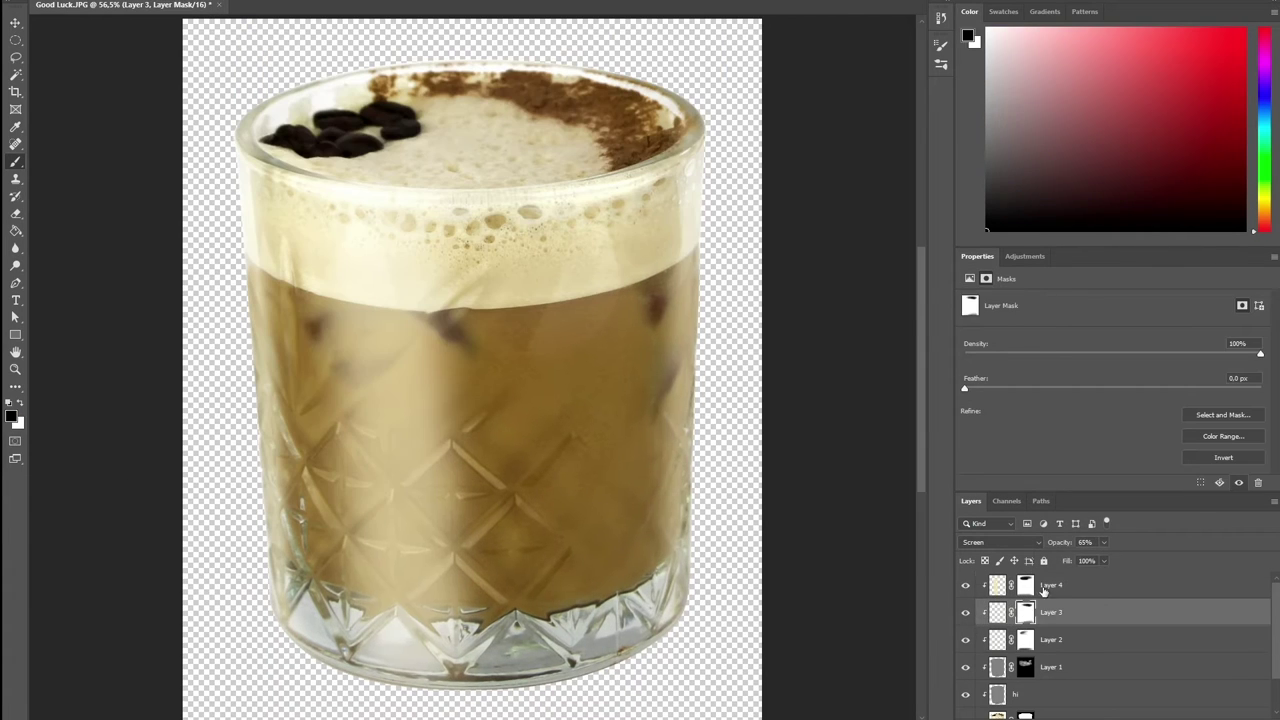
{"action": "left_click_drag", "start_coordinate": [1104, 542], "coordinate": [1100, 560]}
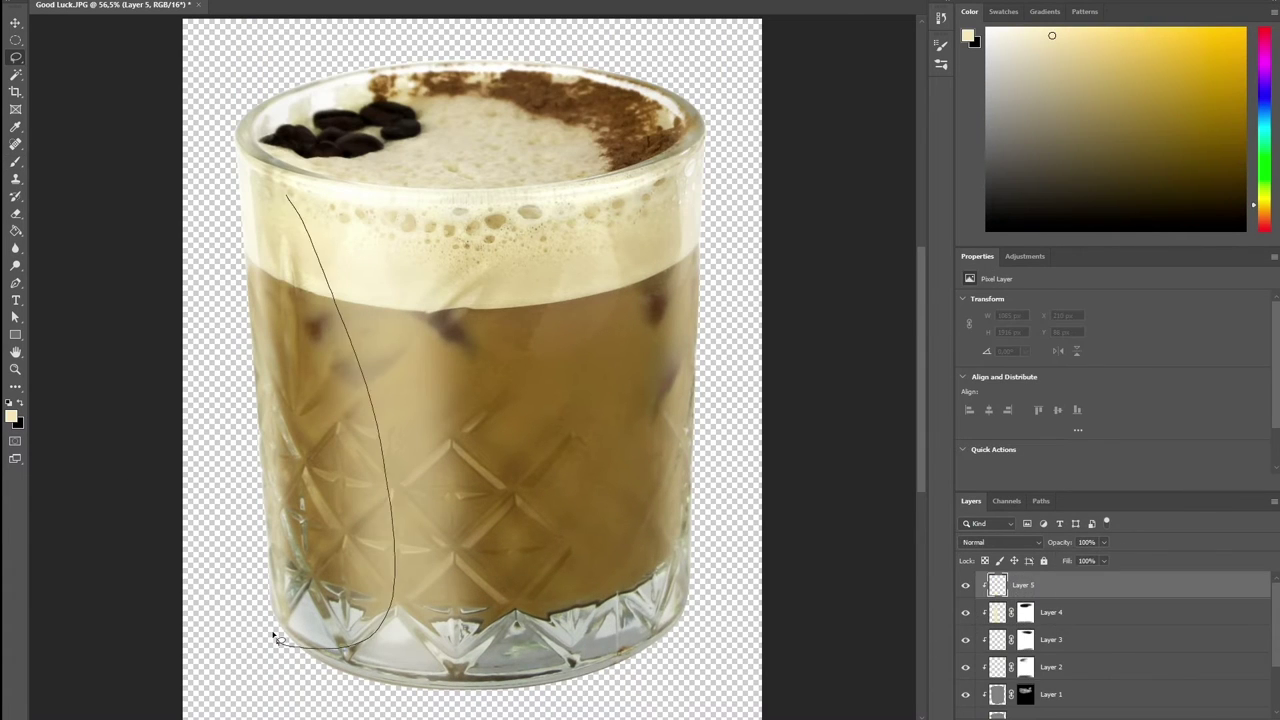
{"action": "left_click_drag", "start_coordinate": [273, 636], "coordinate": [278, 640]}
{"action": "key", "text": "Return"}
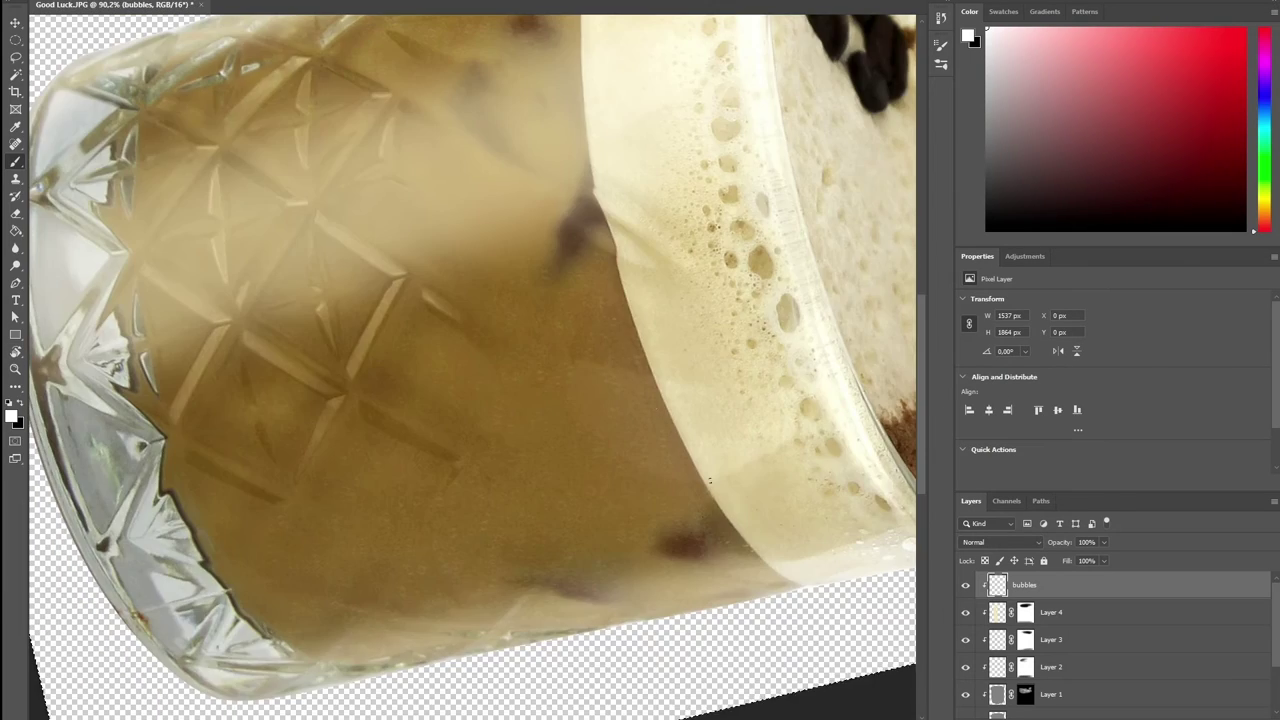
Step: Reposition the view along the glass's side for painting droplets
{"action": "left_click_drag", "start_coordinate": [601, 256], "coordinate": [620, 365]}
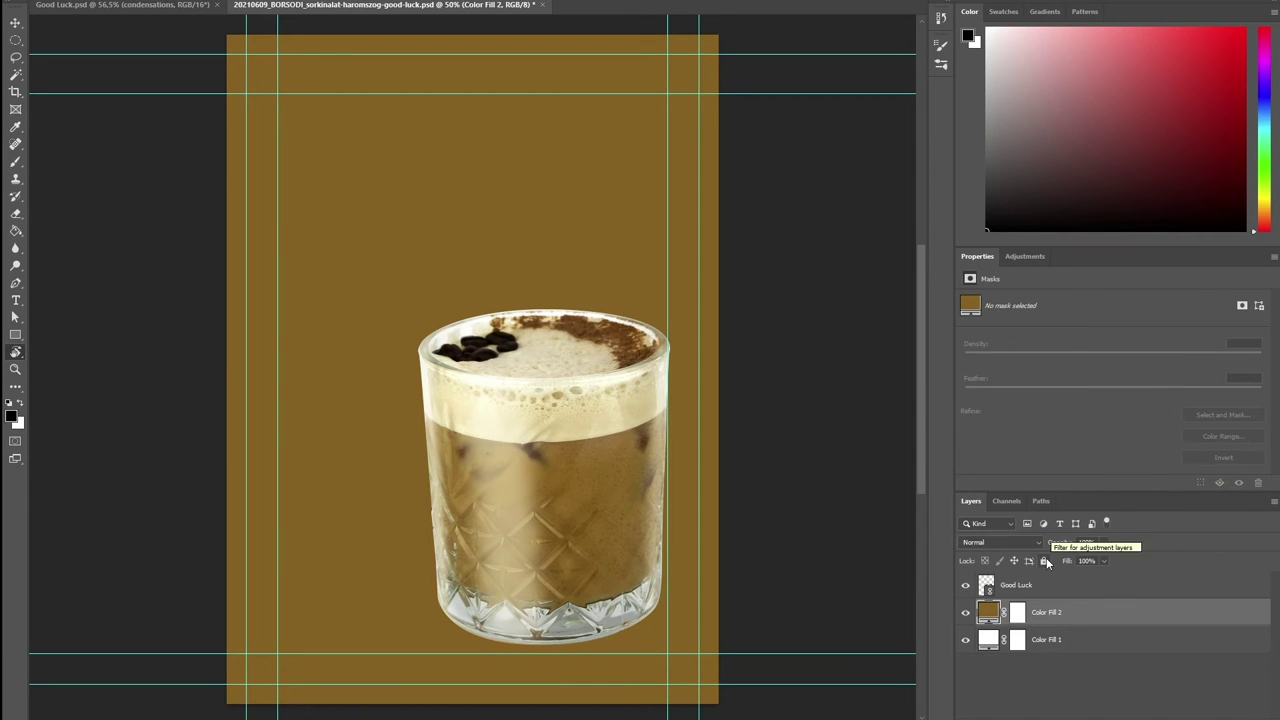
Step: Darken Color Fill 2 to a deeper brown and set up a brush for the glow
{"action": "double_click", "coordinate": [988, 611]}
{"action": "left_click", "coordinate": [1098, 388]}
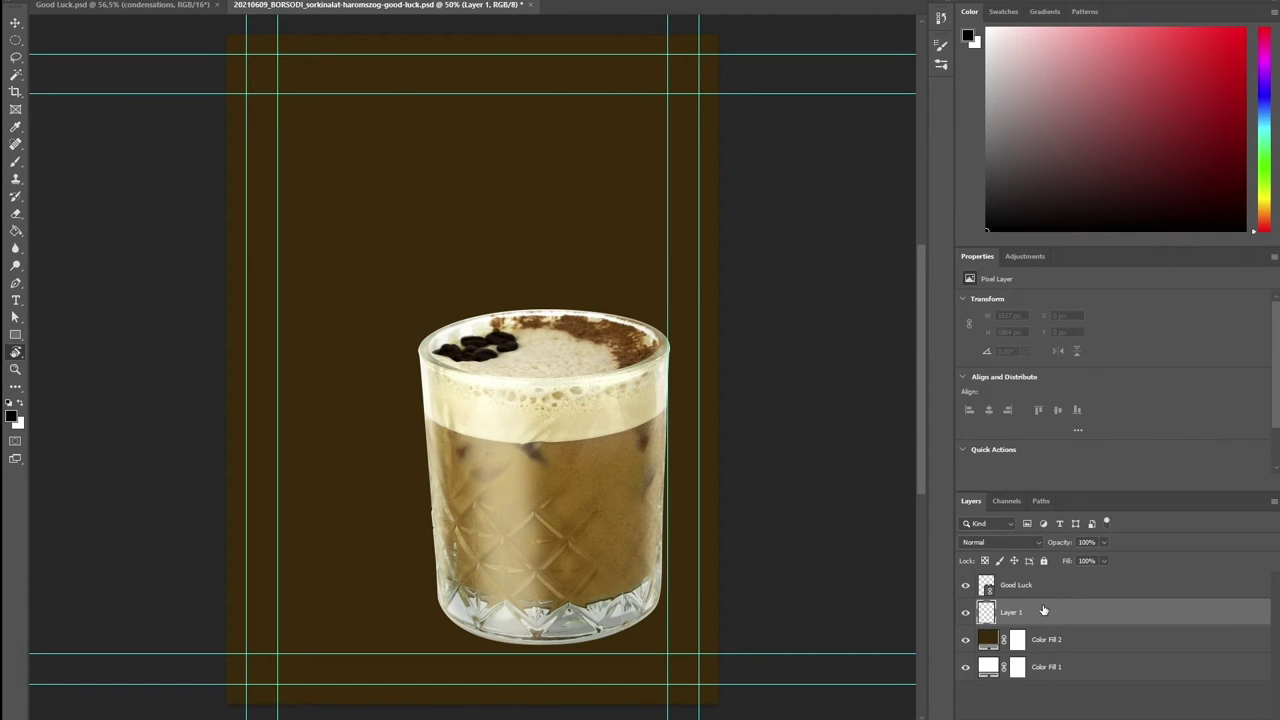
{"action": "key", "text": "b"}
{"action": "left_click", "coordinate": [940, 45]}
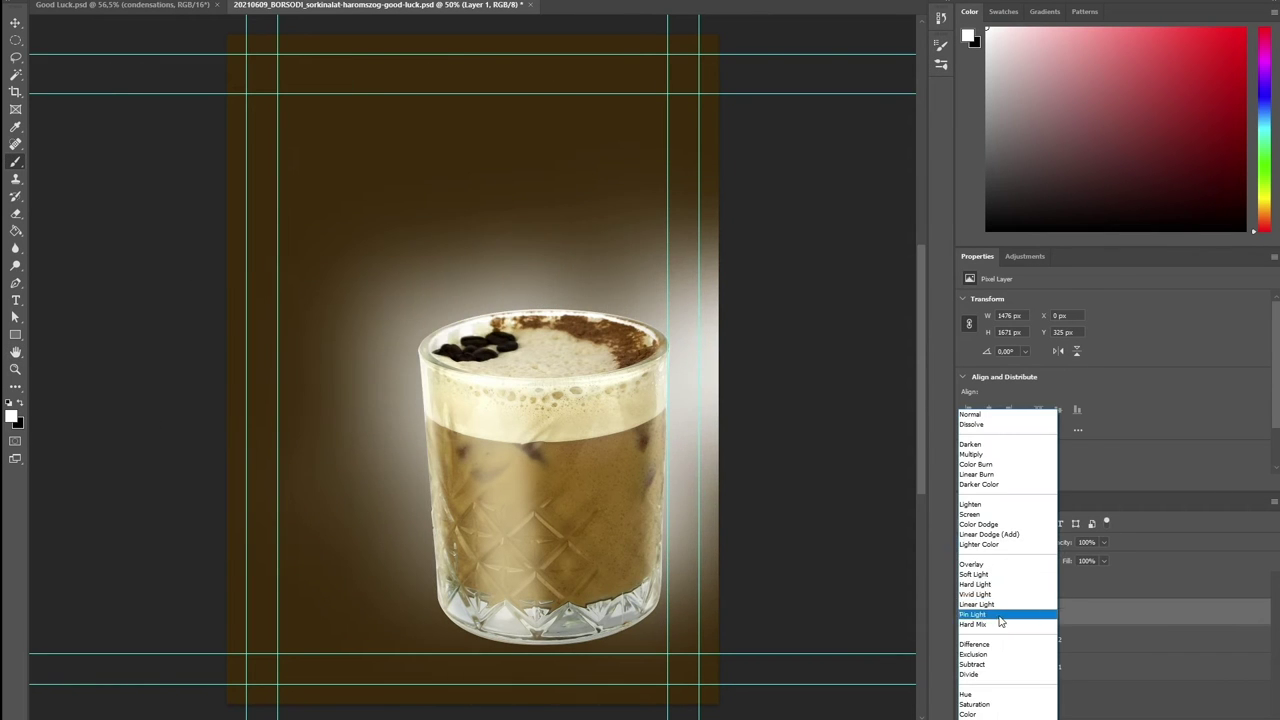
{"action": "key", "text": "F5"}
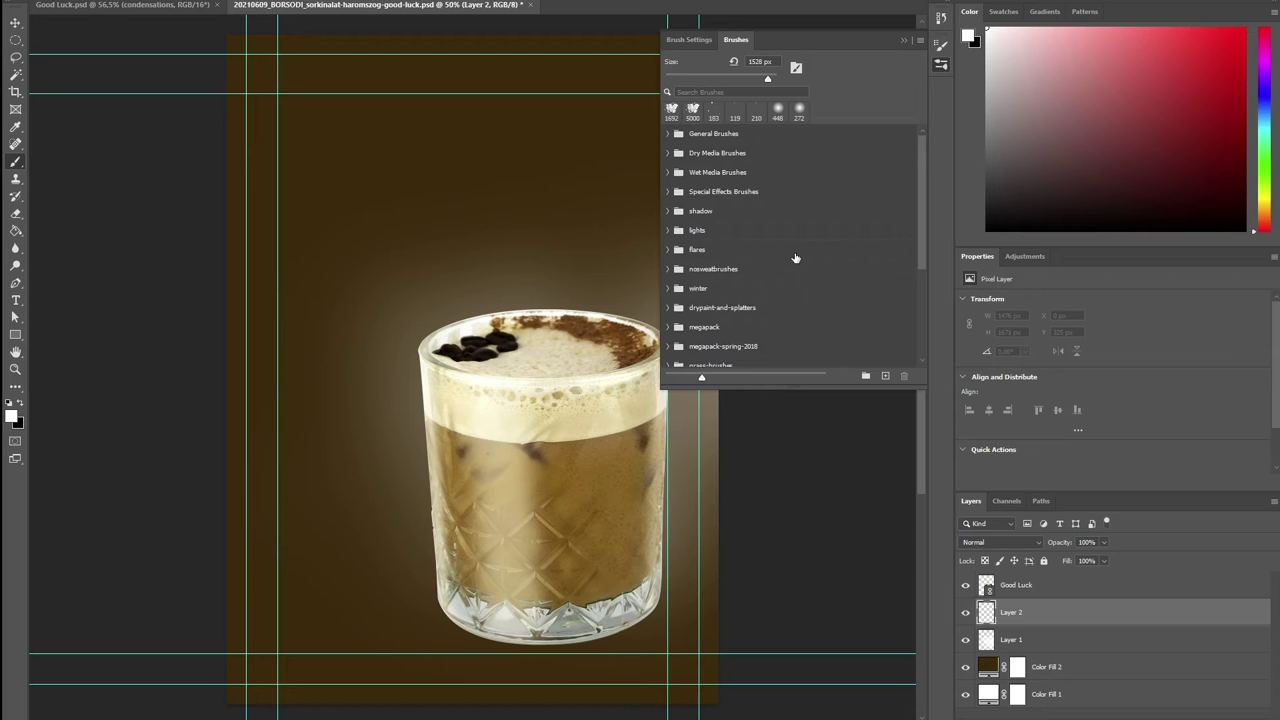
{"action": "key", "text": "F5"}
{"action": "scroll", "coordinate": [630, 600], "scroll_direction": "up", "scroll_amount": 2}
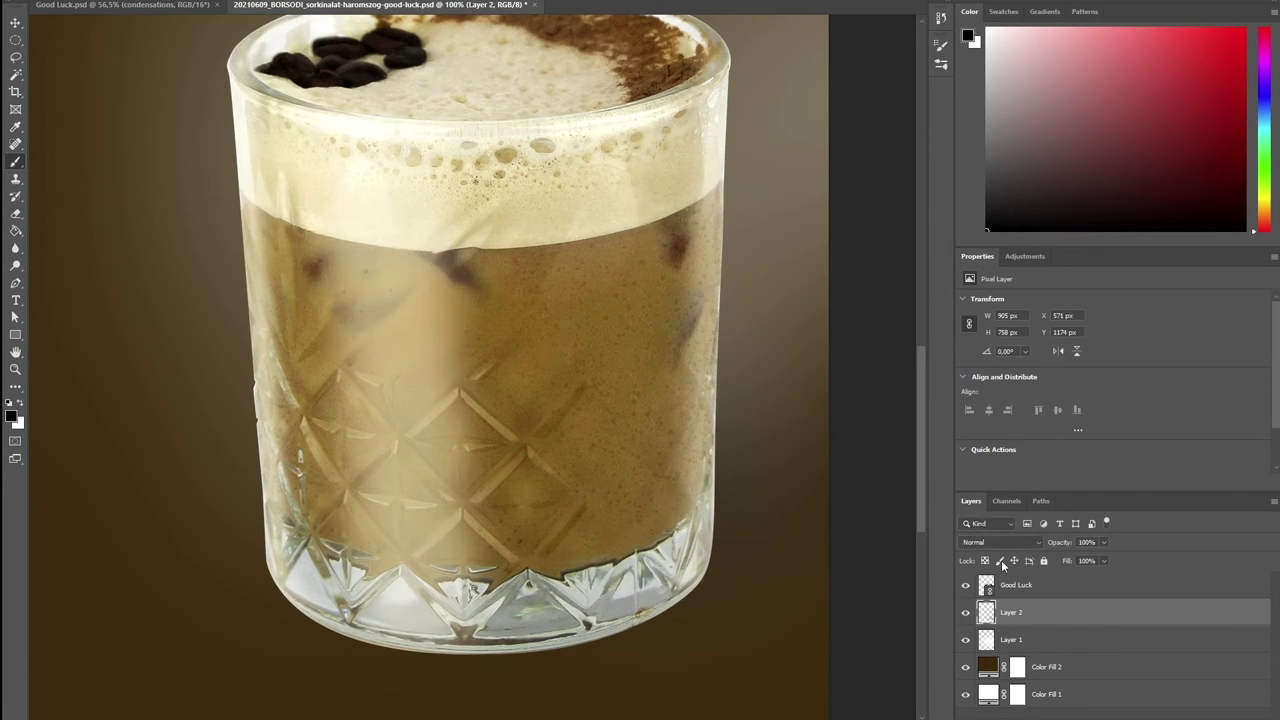
Step: Set the white glow on Layer 1 to Overlay blending at 36%
{"action": "left_click", "coordinate": [1011, 639]}
{"action": "key", "text": "ctrl+0"}
{"action": "left_click", "coordinate": [1000, 542]}
{"action": "left_click", "coordinate": [991, 565]}
Step: Place the linked ÁRNYÉK_doboz shadow image into the poster
{"action": "key", "text": "ctrl+a"}
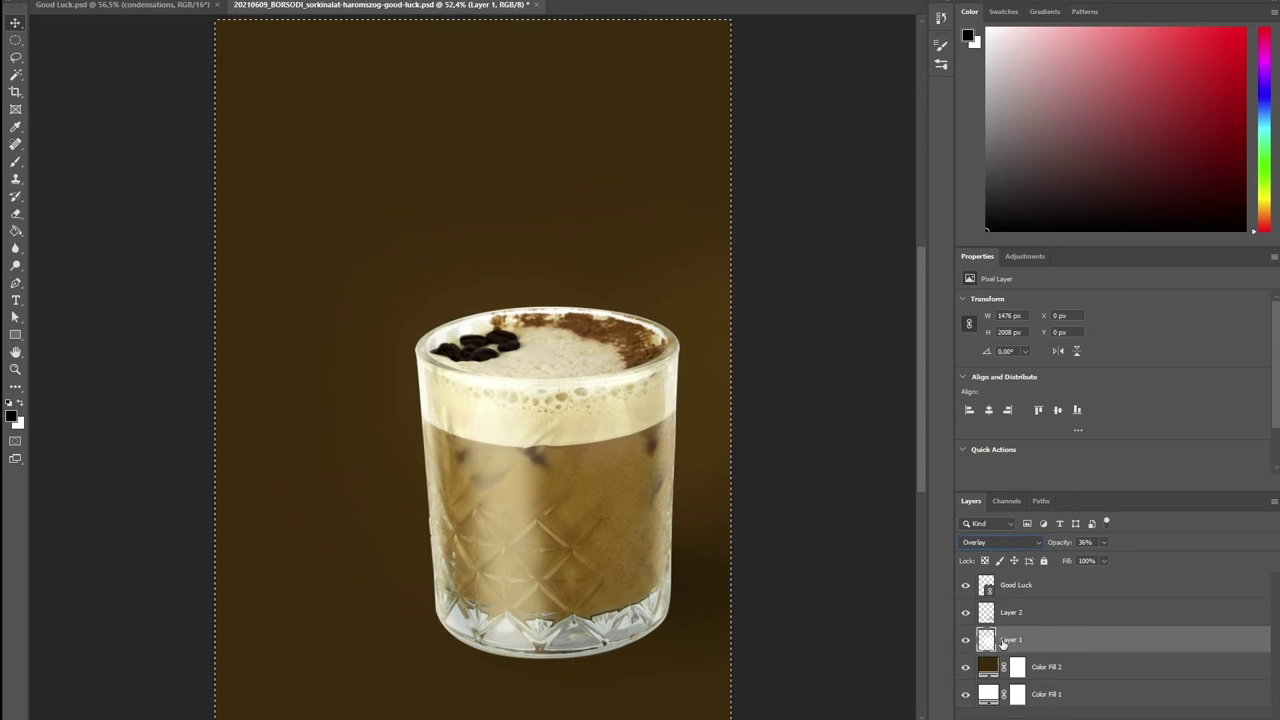
{"action": "key", "text": "ctrl+shift+p"}
{"action": "key", "text": "Return"}
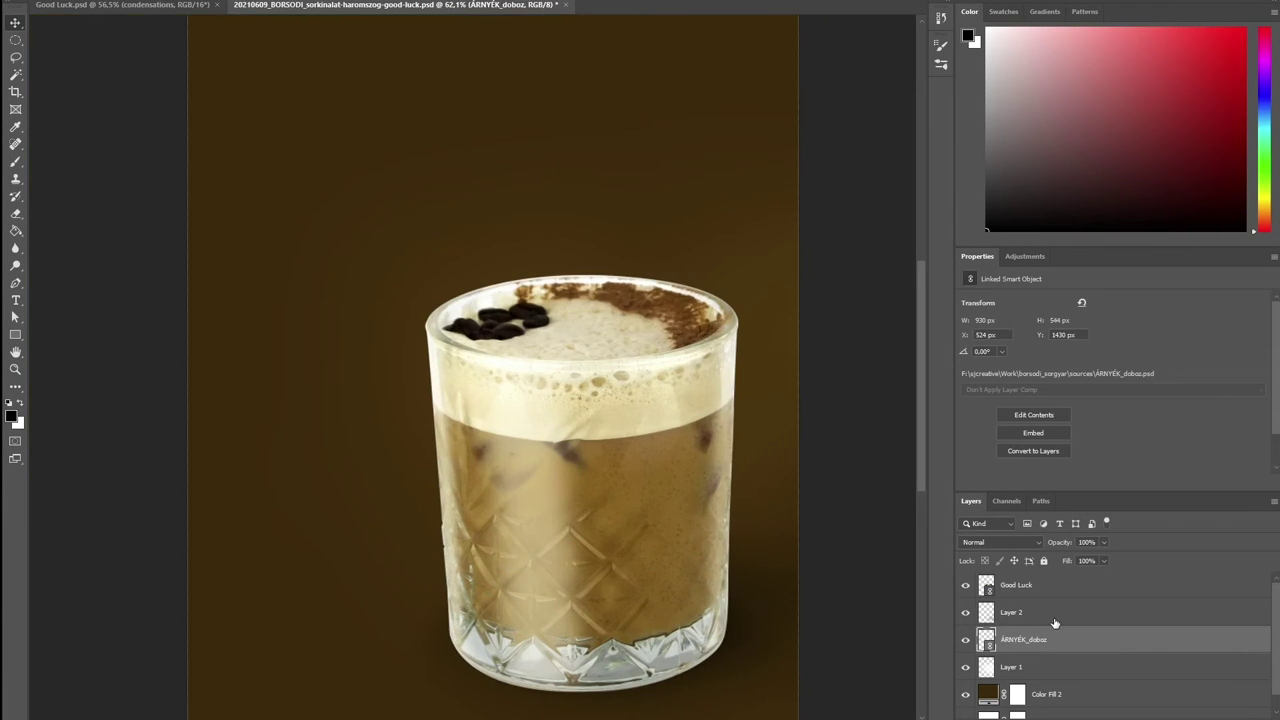
Step: Switch to Good Luck.psd and bring the foam and rim beans into view
{"action": "key", "text": "ctrl+Tab"}
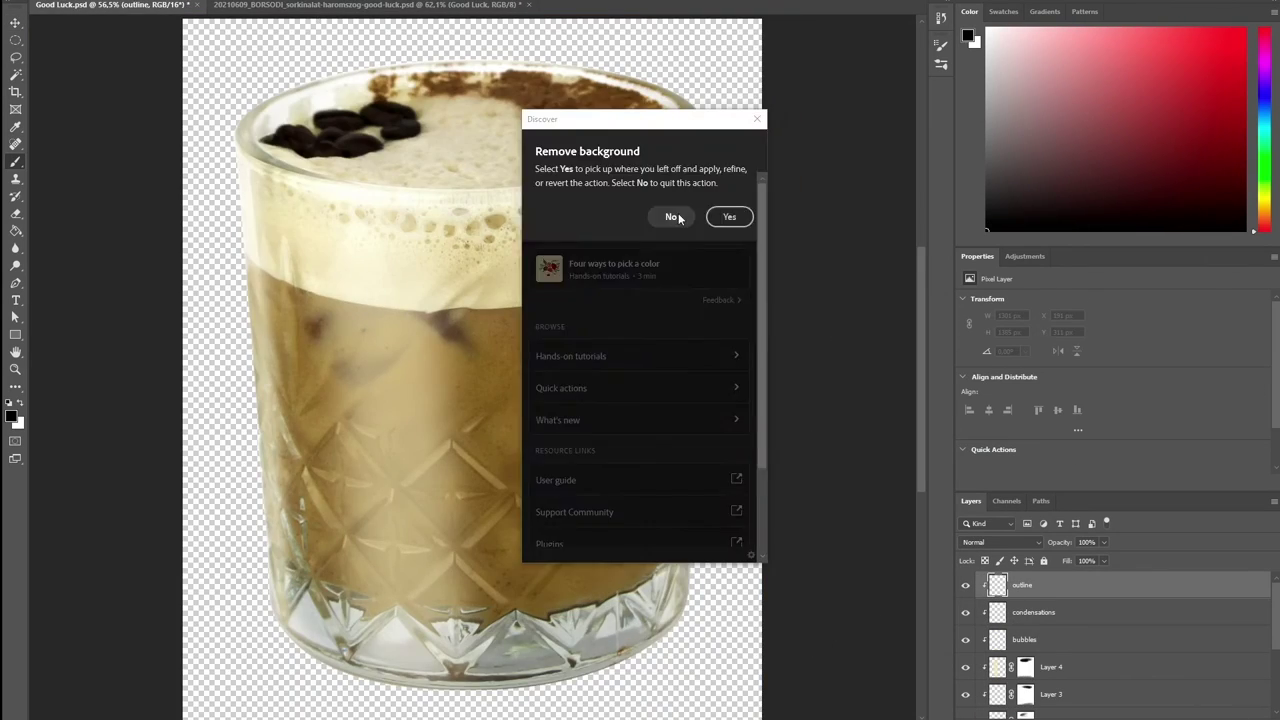
{"action": "scroll", "coordinate": [775, 594], "scroll_direction": "up", "scroll_amount": 5}
{"action": "scroll", "coordinate": [686, 371], "scroll_direction": "right", "scroll_amount": 5}
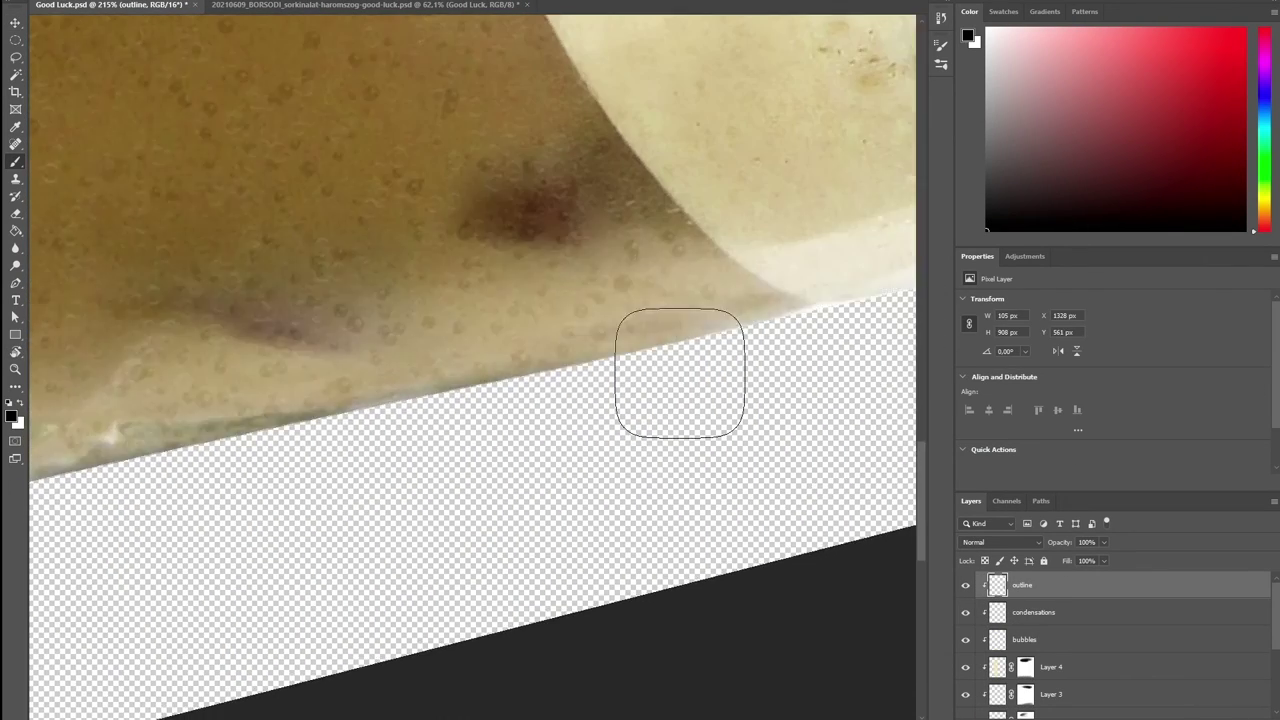
{"action": "scroll", "coordinate": [471, 457], "scroll_direction": "up", "scroll_amount": 10}
{"action": "left_click_drag", "start_coordinate": [681, 251], "coordinate": [536, 288]}
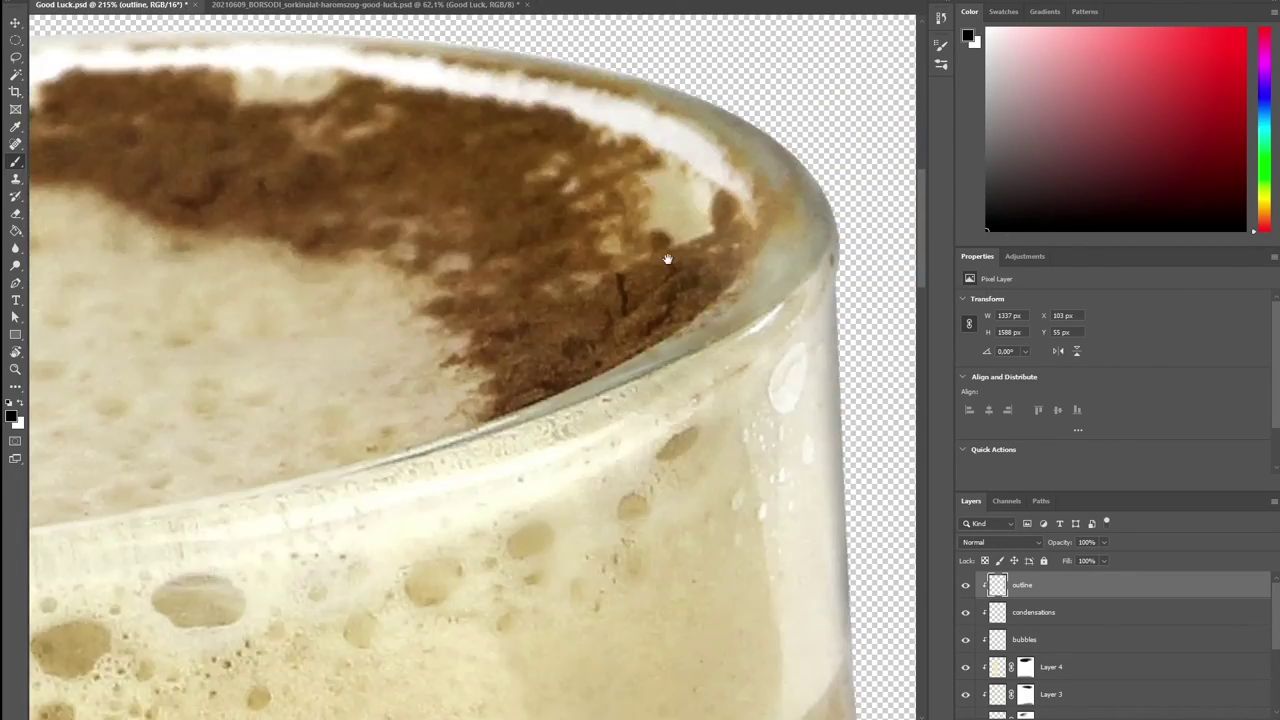
{"action": "mouse_move", "coordinate": [419, 224]}
{"action": "left_mouse_down"}
{"action": "mouse_move", "coordinate": [570, 383]}
{"action": "mouse_move", "coordinate": [275, 203]}
{"action": "left_mouse_up"}
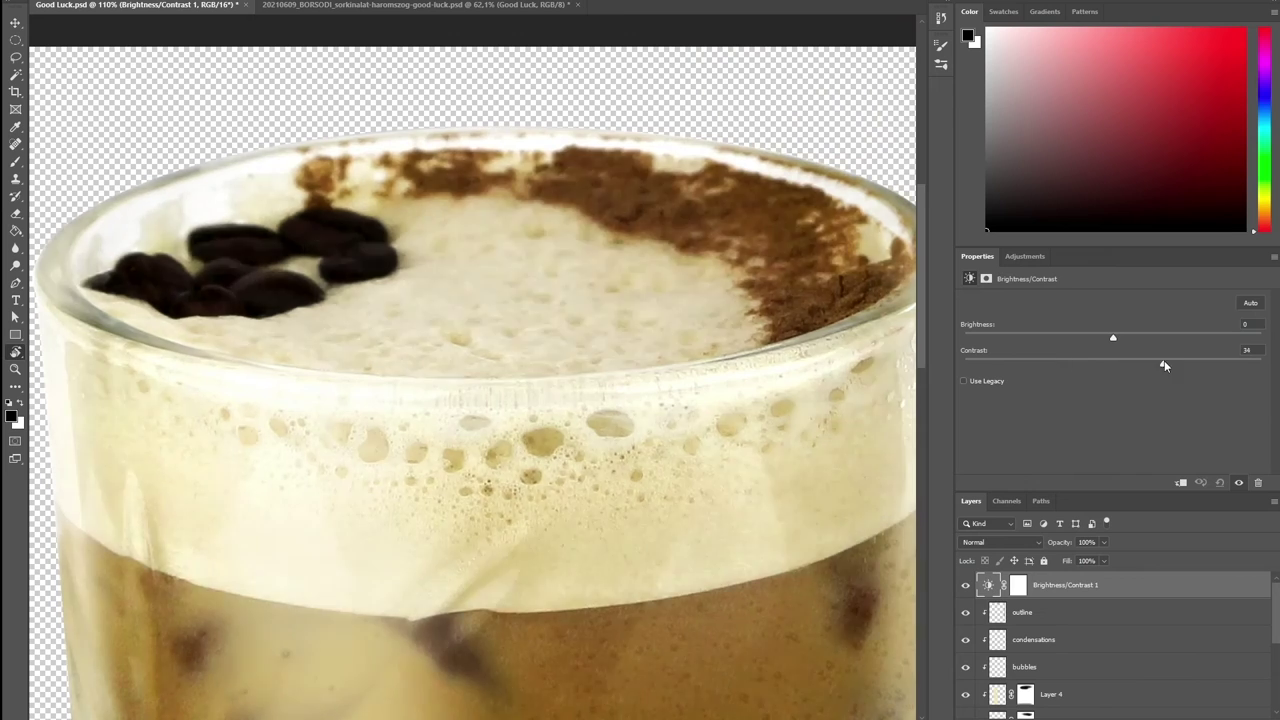
Step: Give the Brightness/Contrast adjustment Contrast 54 and Luminosity blending
{"action": "left_click_drag", "start_coordinate": [1164, 363], "coordinate": [1193, 363]}
{"action": "left_click", "coordinate": [1020, 542]}
{"action": "left_click", "coordinate": [980, 718]}
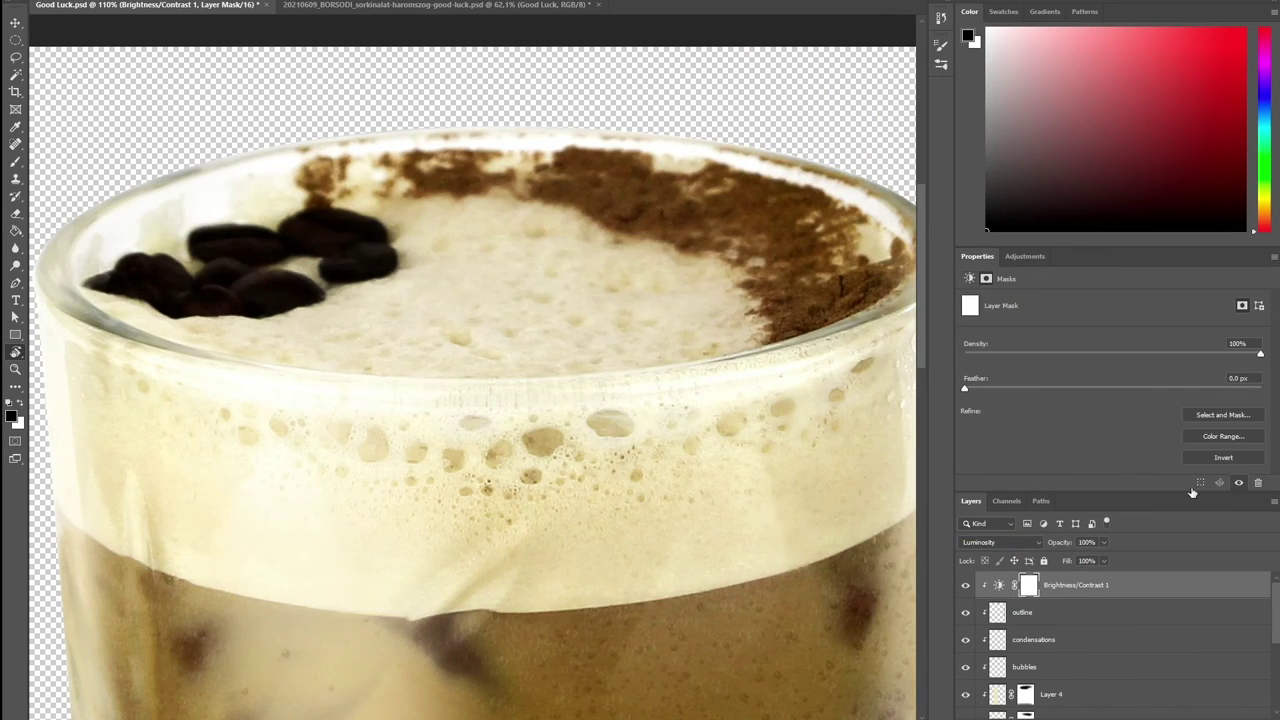
Step: Invert the adjustment's mask and paint it white over the top foam
{"action": "key", "text": "ctrl+i"}
{"action": "key", "text": "b"}
{"action": "key", "text": "F5"}
{"action": "left_click", "coordinate": [934, 47]}
{"action": "key", "text": "x"}
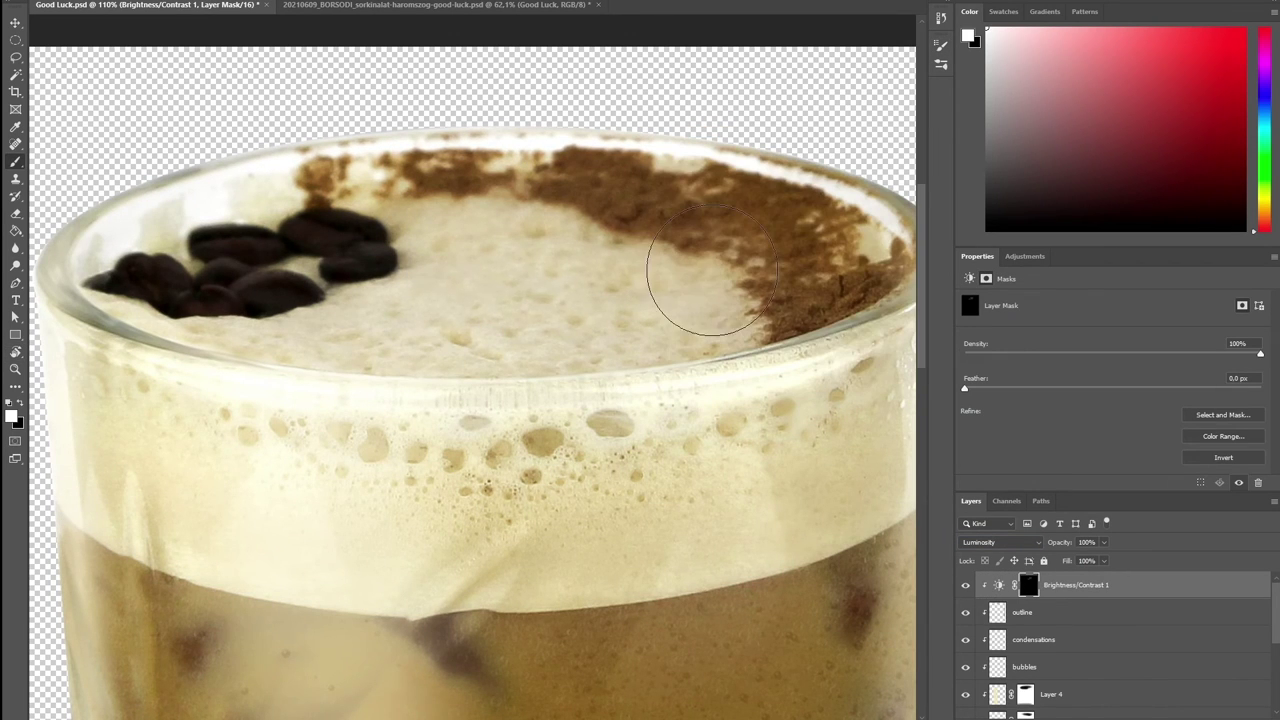
{"action": "scroll", "coordinate": [820, 283], "scroll_direction": "down", "scroll_amount": 2}
{"action": "scroll", "coordinate": [700, 230], "scroll_direction": "down", "scroll_amount": 2}
{"action": "left_click_drag", "start_coordinate": [460, 150], "coordinate": [568, 163]}
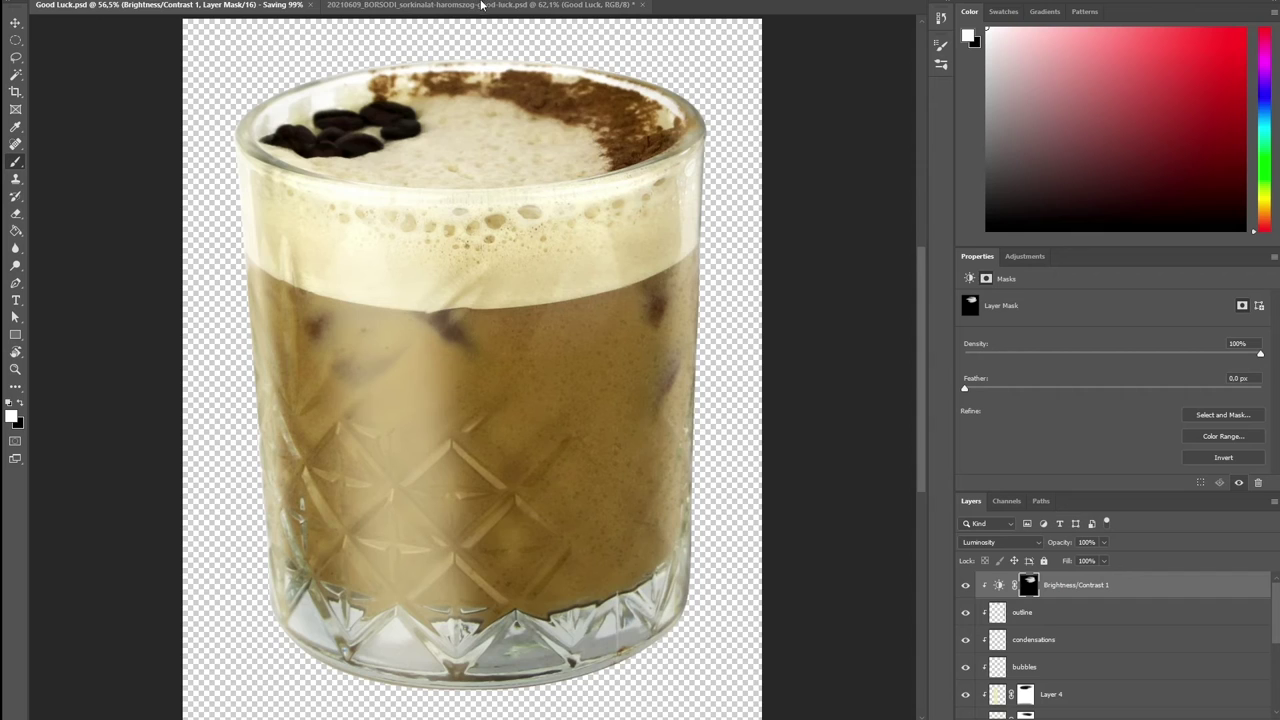
{"action": "left_click", "coordinate": [481, 5]}
Step: Convert the glass layer to a smart object and open the Camera Raw Filter
{"action": "key", "text": "shift+ctrl+a"}
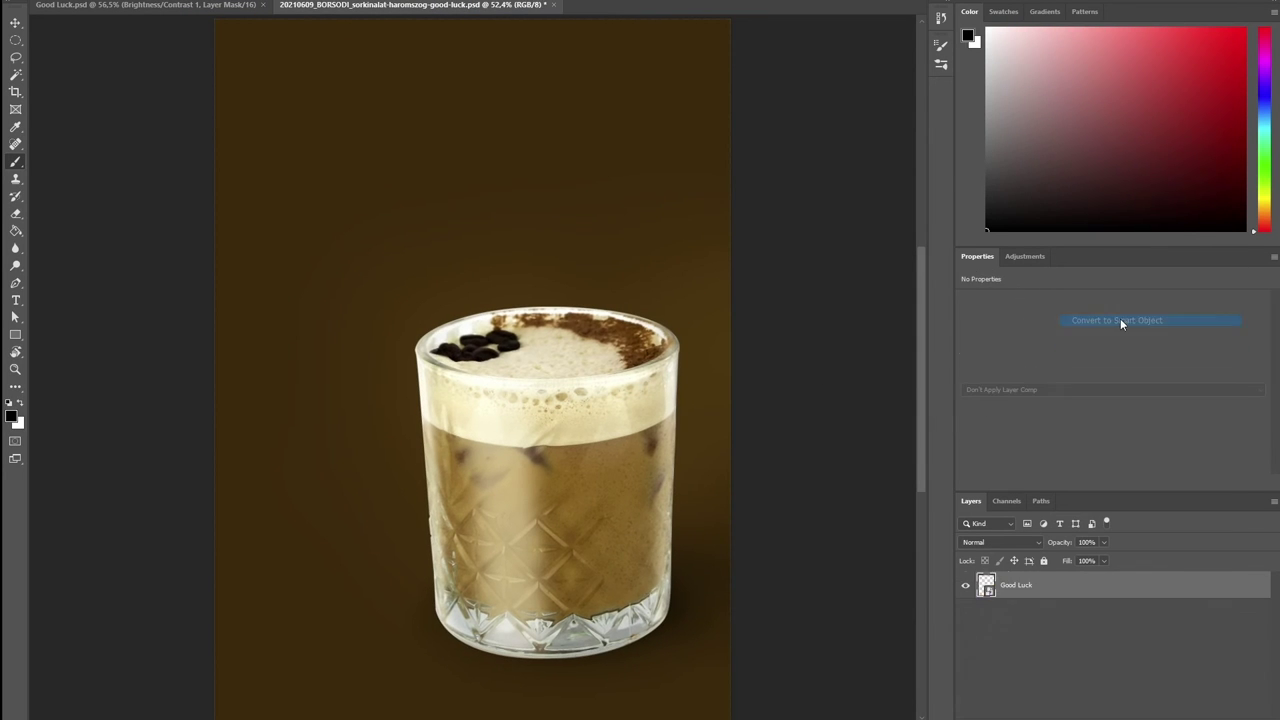
{"action": "left_click", "coordinate": [466, 371]}
{"action": "left_click", "coordinate": [631, 322]}
Step: Paint brush-masked local edits on the foam and glass, one at +0.30 exposure, and apply them
{"action": "key", "text": "k"}
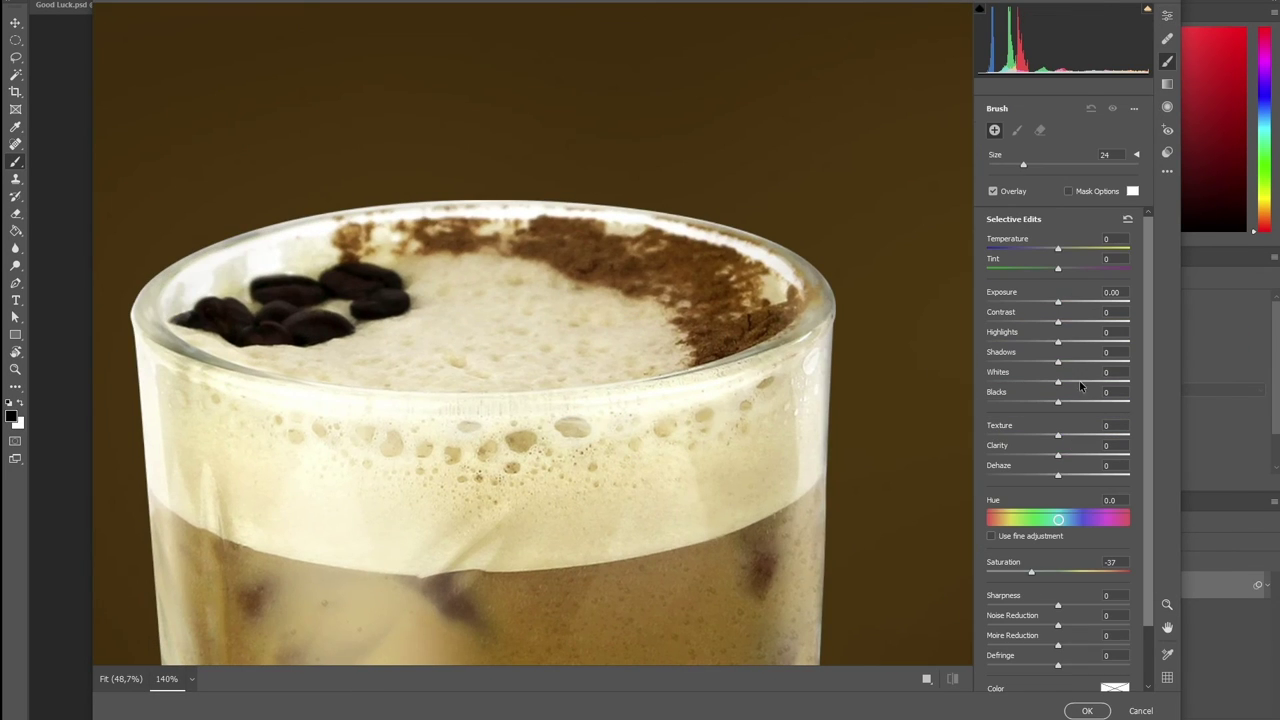
{"action": "left_click", "coordinate": [399, 362]}
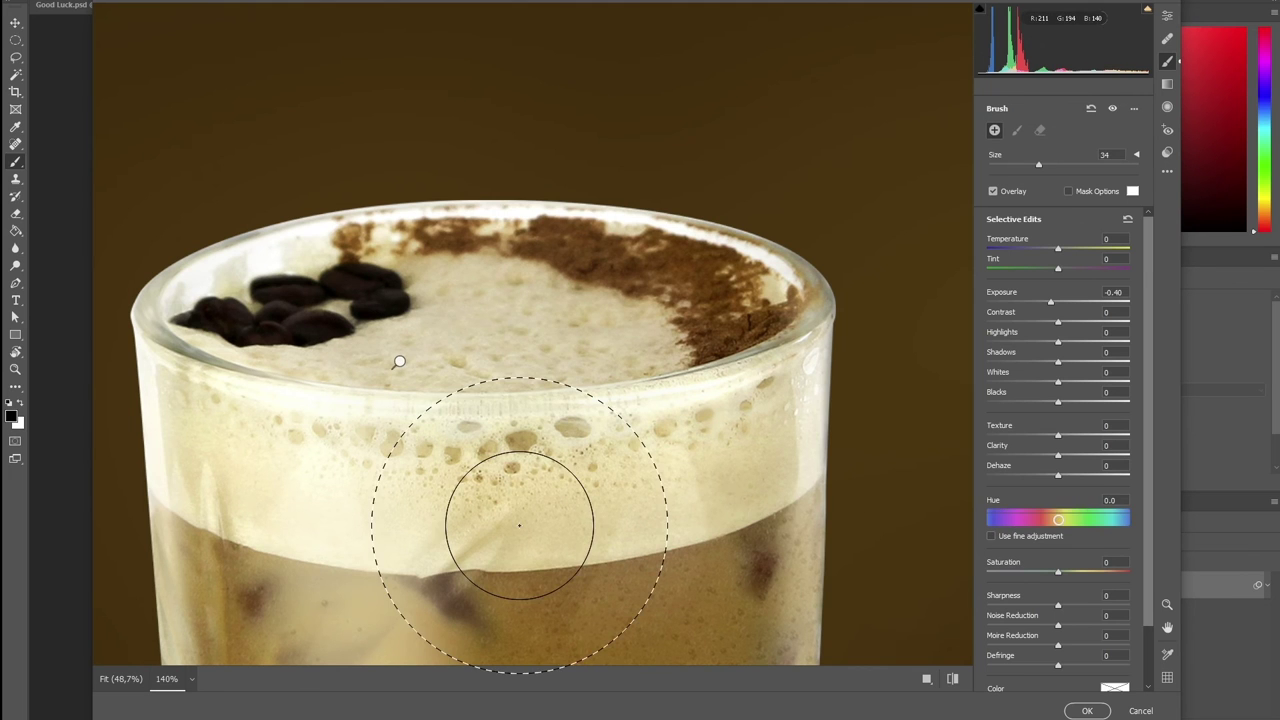
{"action": "left_click", "coordinate": [1136, 154]}
{"action": "left_click_drag", "start_coordinate": [285, 457], "coordinate": [377, 354]}
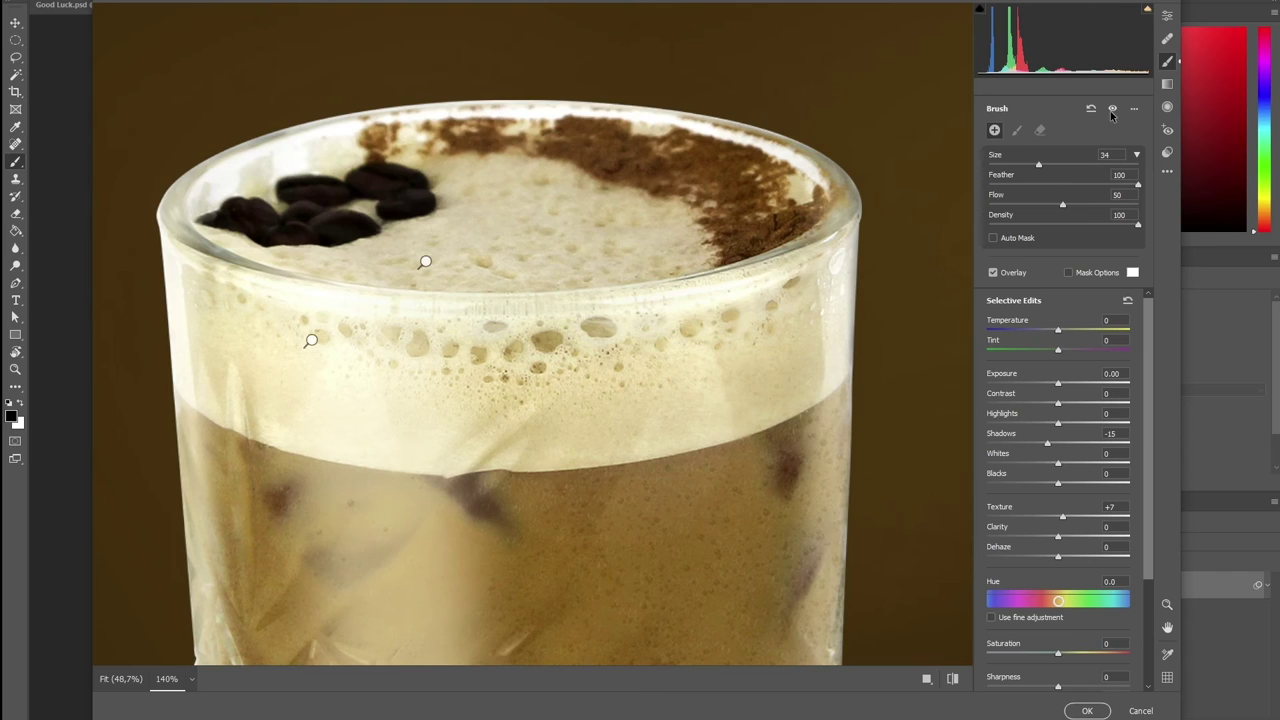
{"action": "key", "text": "ctrl+0"}
{"action": "left_click_drag", "start_coordinate": [1038, 163], "coordinate": [1022, 163]}
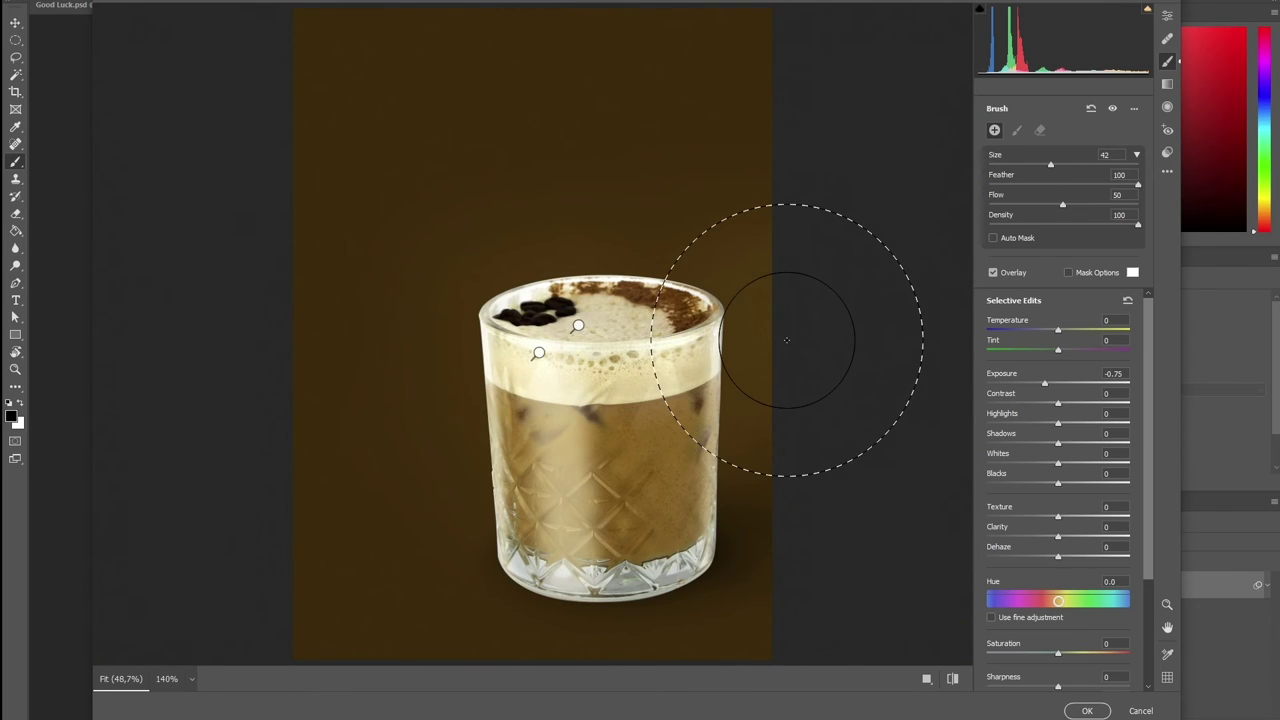
{"action": "left_click_drag", "start_coordinate": [1044, 383], "coordinate": [1063, 383]}
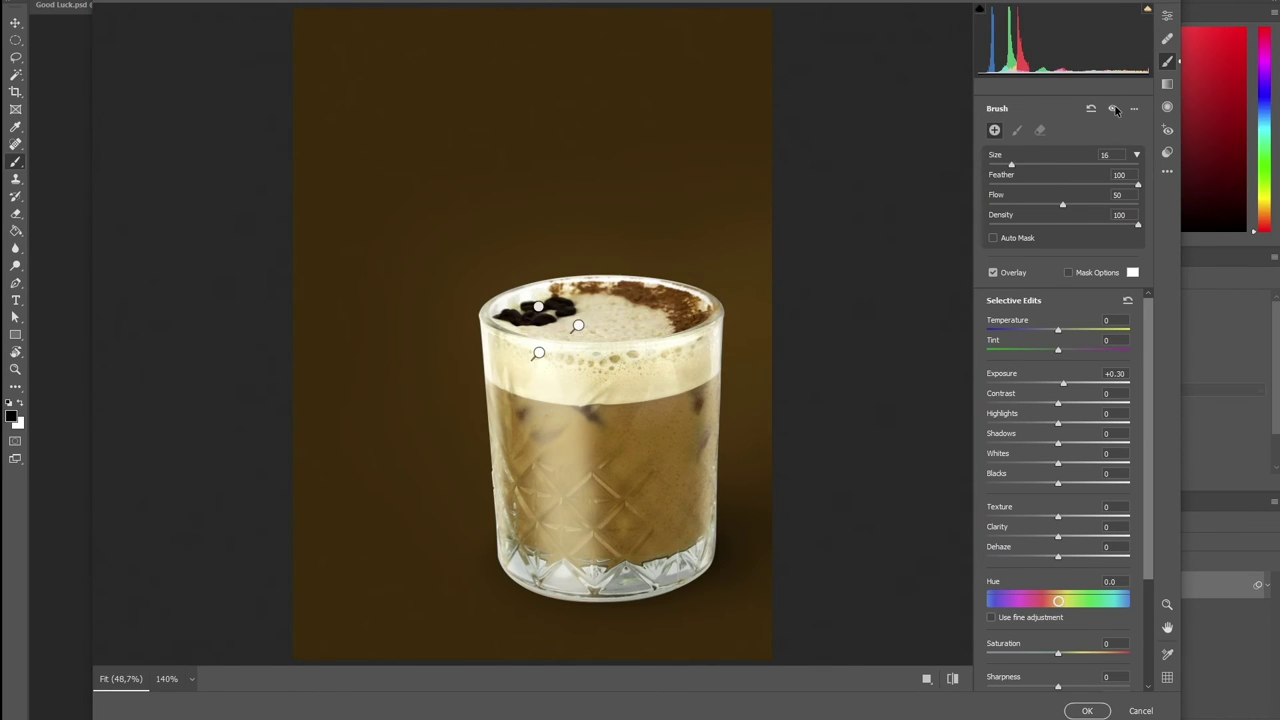
{"action": "key", "text": "Return"}
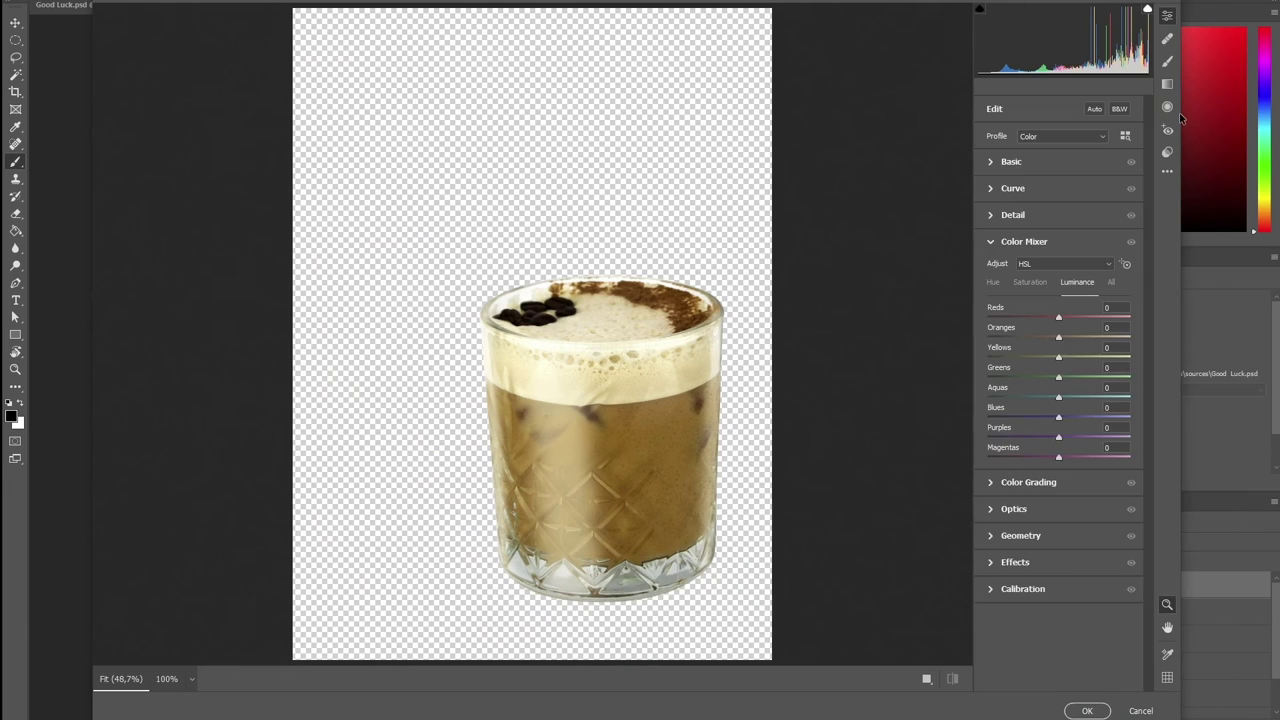
{"action": "left_click", "coordinate": [1167, 61]}
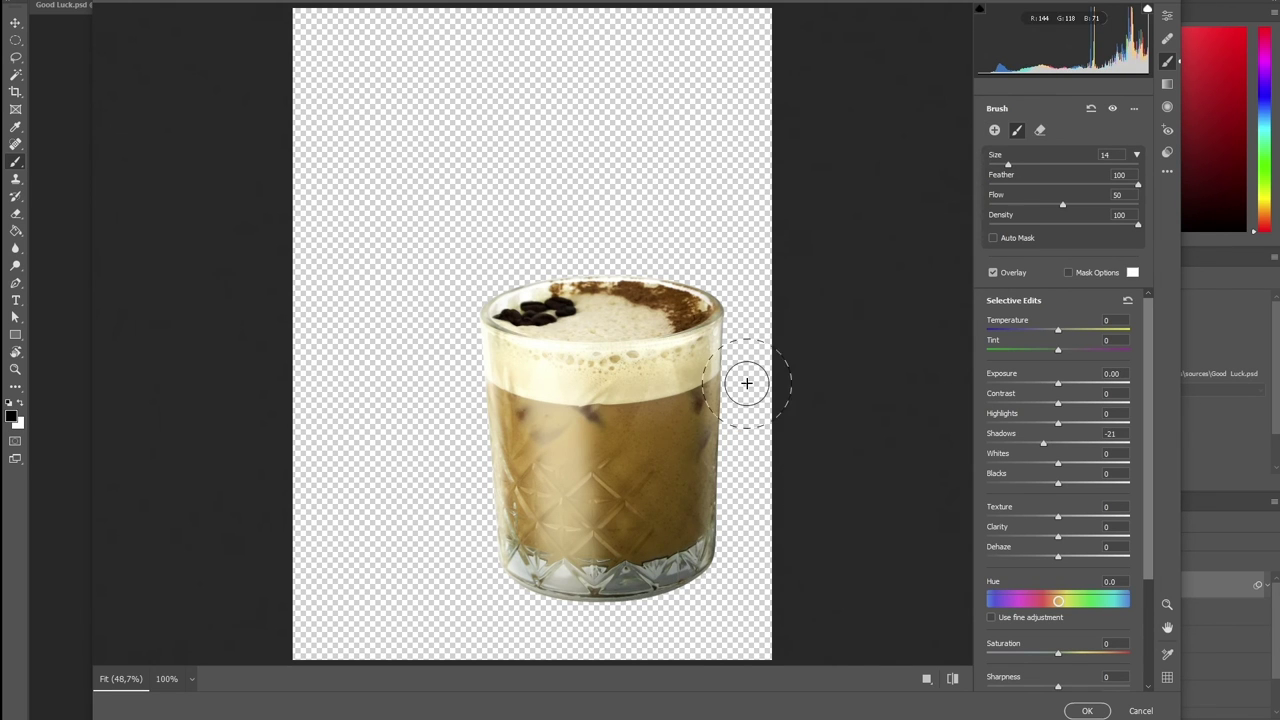
{"action": "key", "text": "Return"}
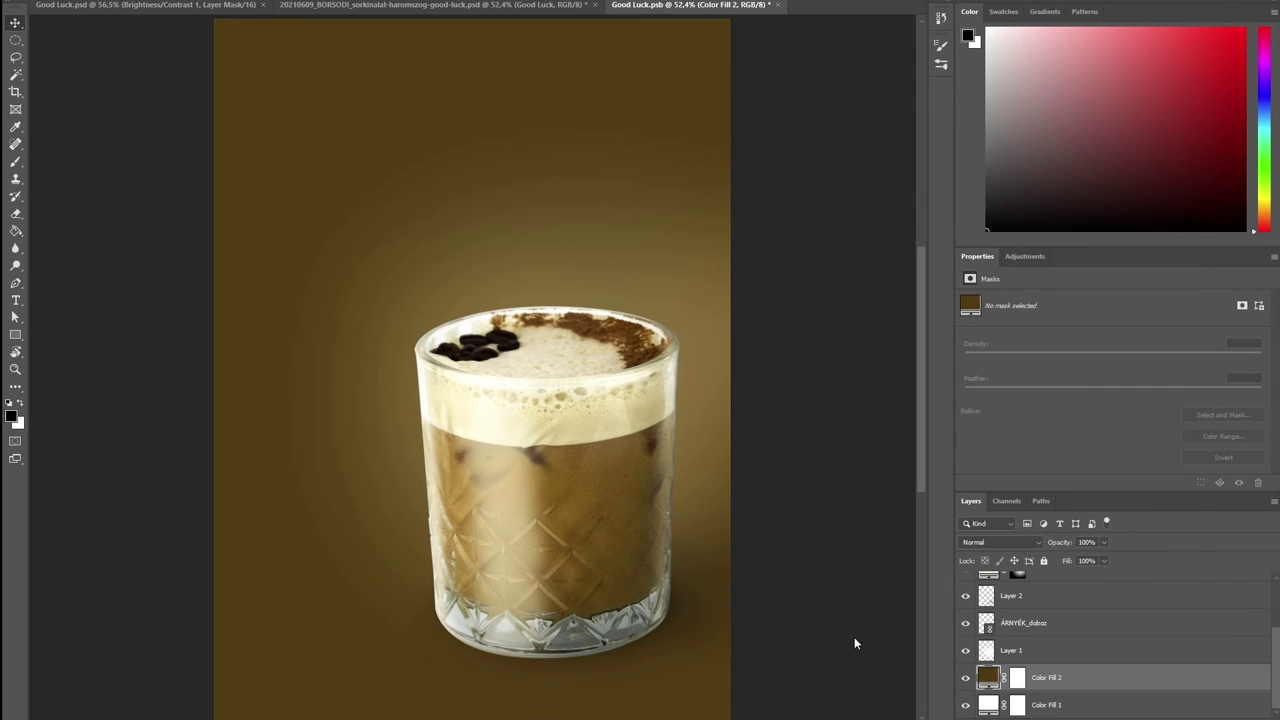
Step: Create a new Soft Light layer, Layer 3
{"action": "key", "text": "ctrl+shift+n"}
{"action": "left_click", "coordinate": [614, 251]}
{"action": "left_click", "coordinate": [580, 431]}
{"action": "left_click", "coordinate": [749, 196]}
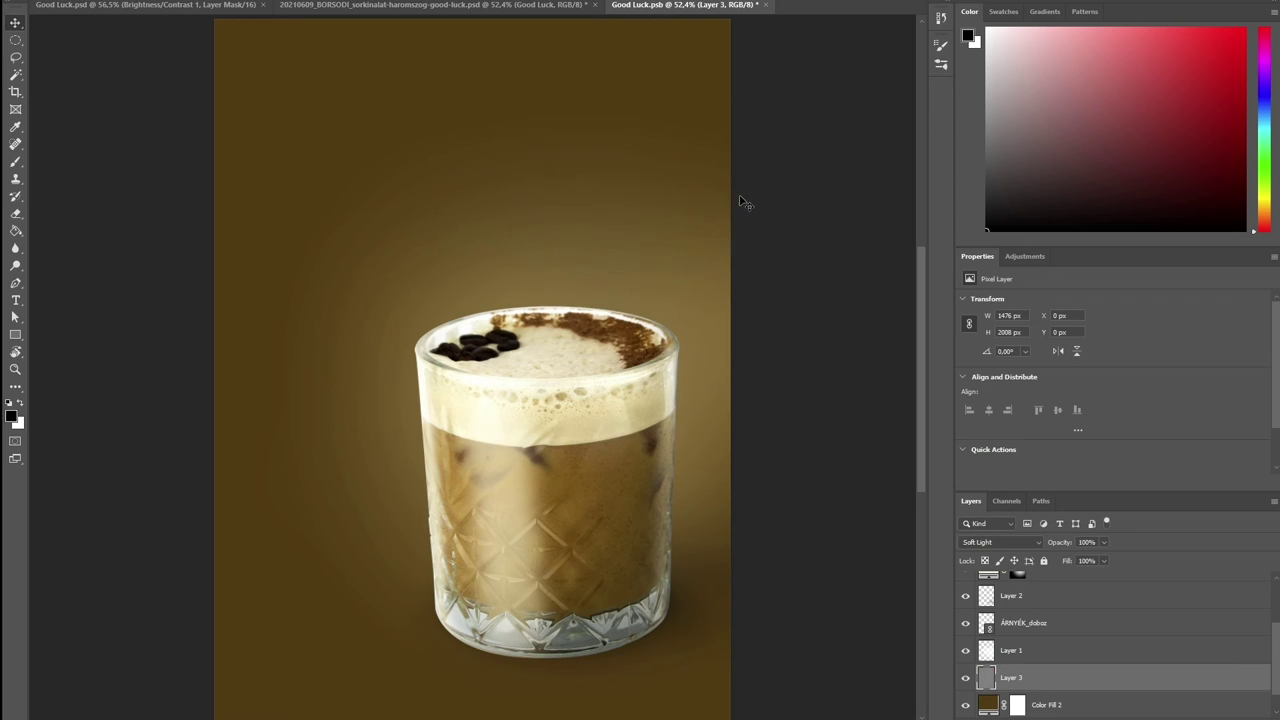
Step: Add monochromatic Gaussian noise to Layer 3 and return to the composite
{"action": "key", "text": "ctrl+1"}
{"action": "left_click", "coordinate": [195, 0]}
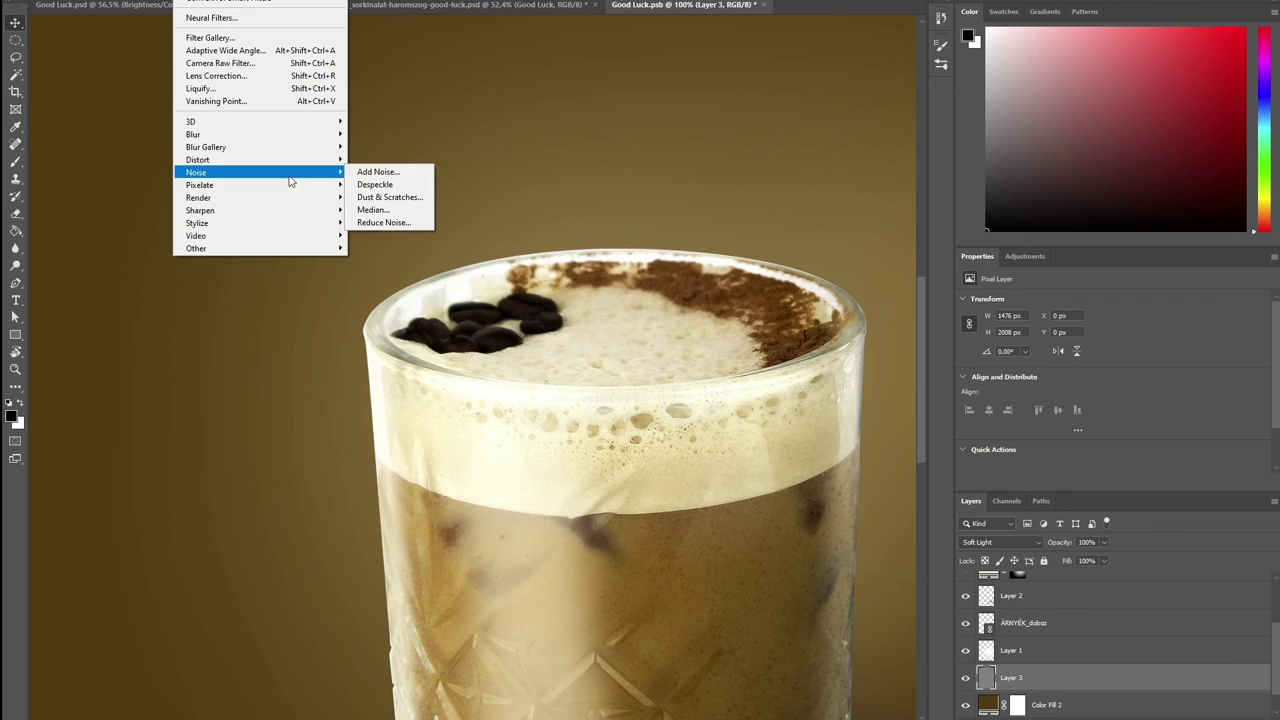
{"action": "left_click", "coordinate": [378, 172]}
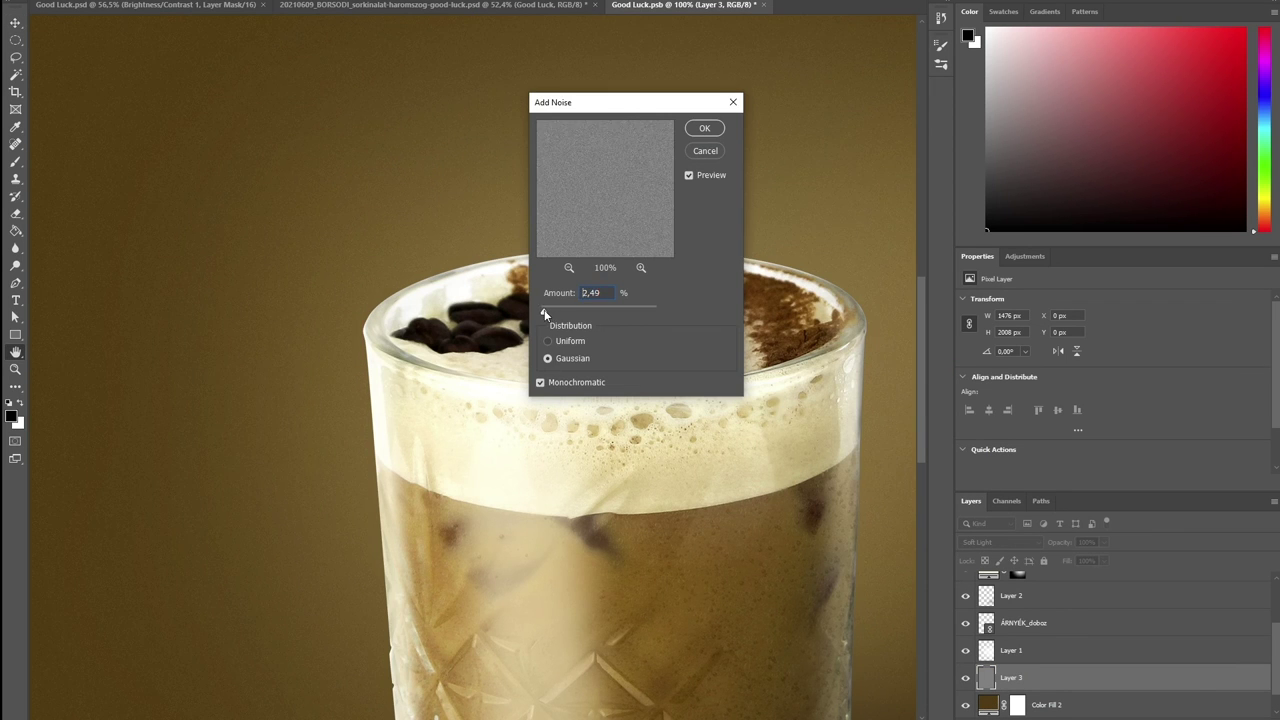
{"action": "left_click", "coordinate": [704, 128]}
{"action": "key", "text": "ctrl+0"}
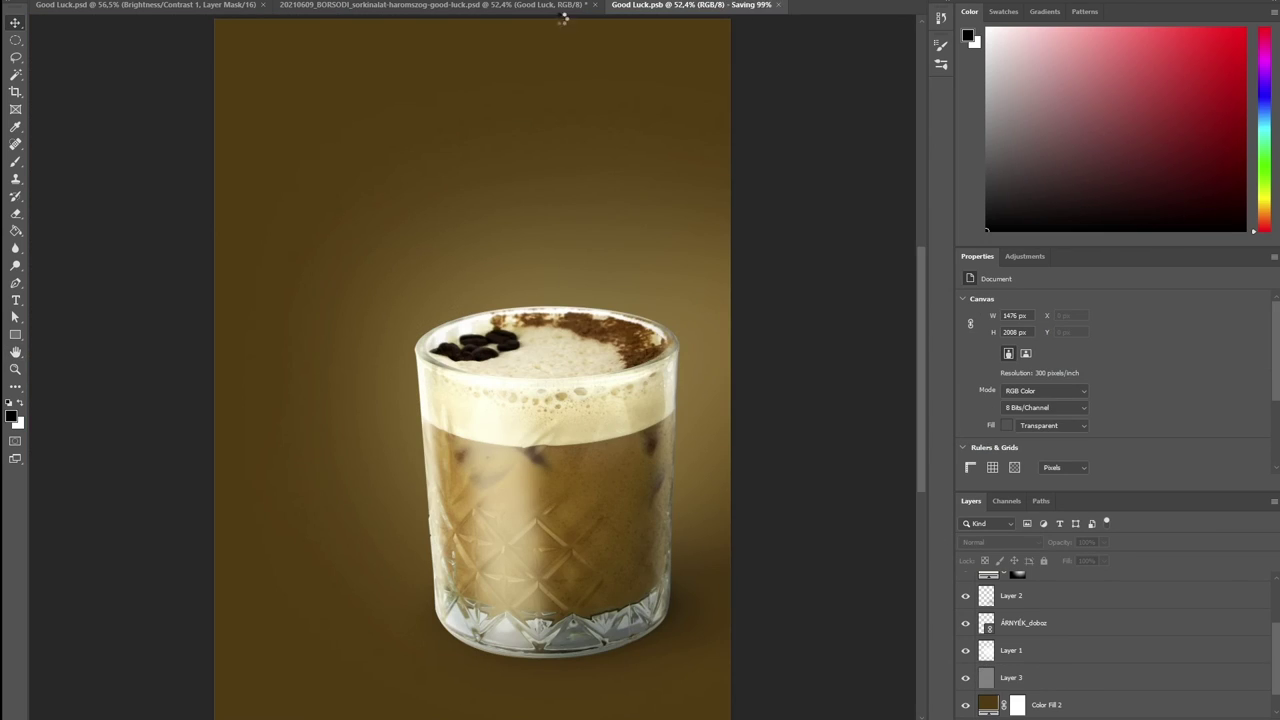
{"action": "left_click", "coordinate": [548, 6]}
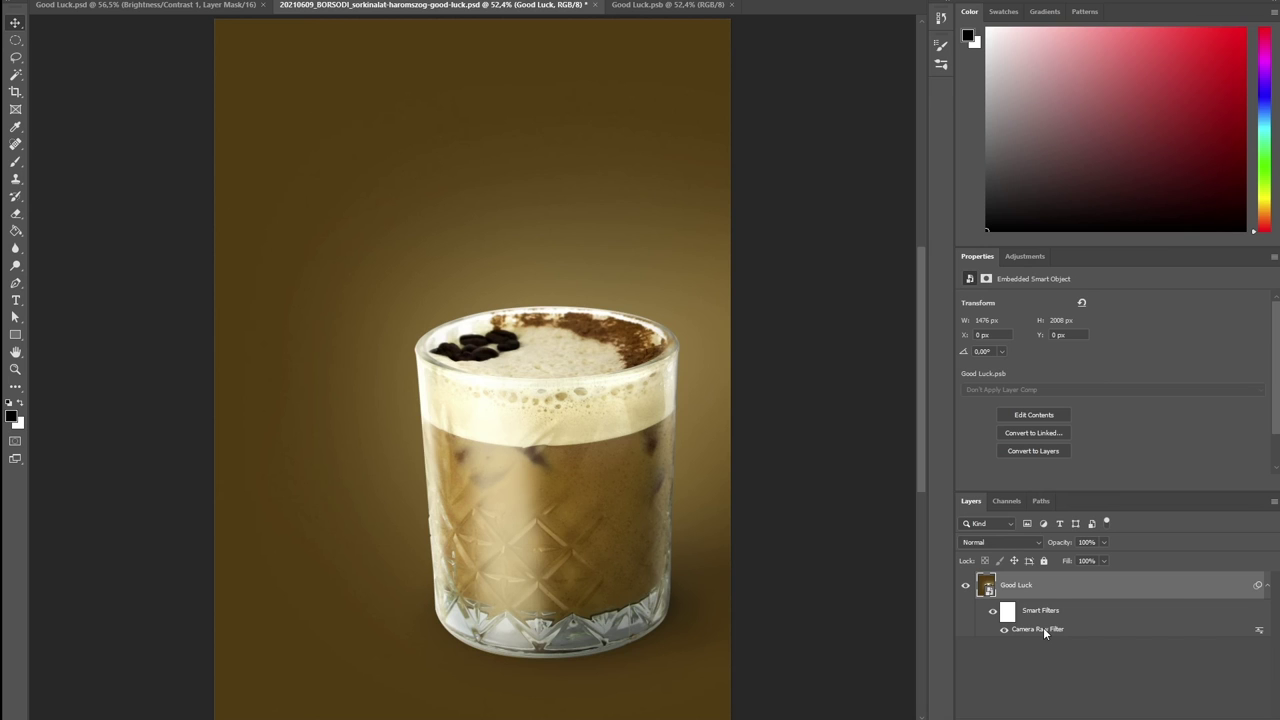
Step: Reopen the Good Luck Camera Raw smart filter on its Masking Brush edits
{"action": "double_click", "coordinate": [1043, 630]}
{"action": "left_click", "coordinate": [1167, 60]}
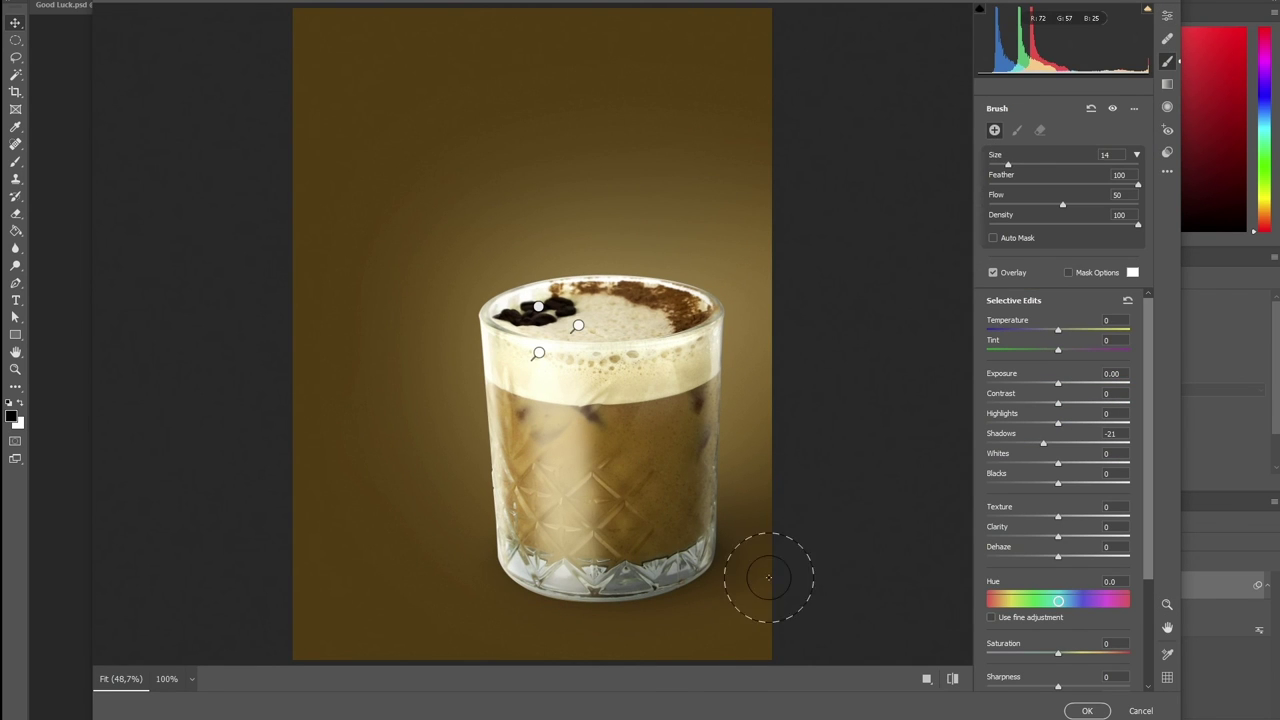